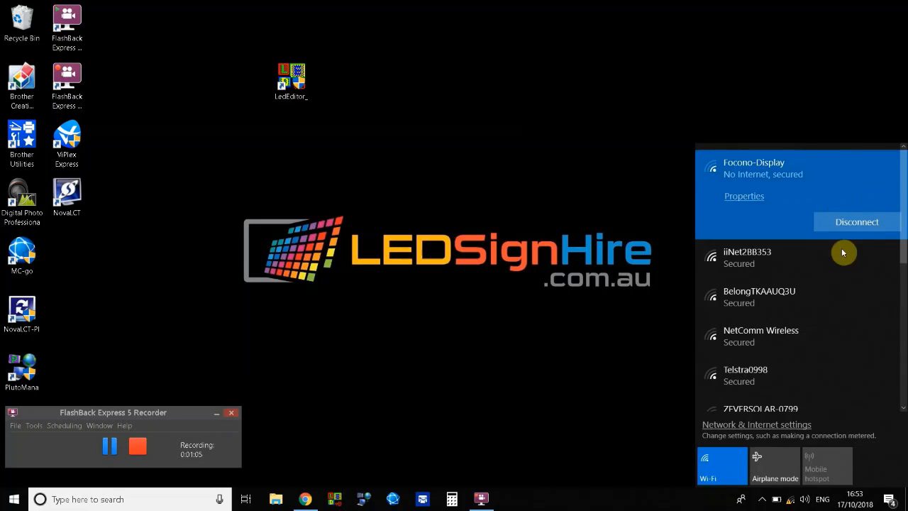
Launch LedEditor_v10 from the desktop, dismiss the missing-project warning and accept restoring the project from backup
click(547, 138)
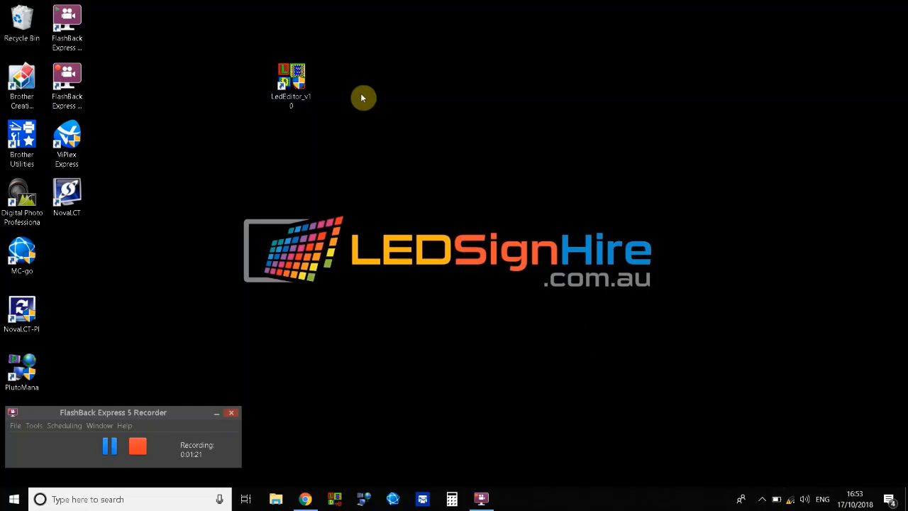
double_click(297, 81)
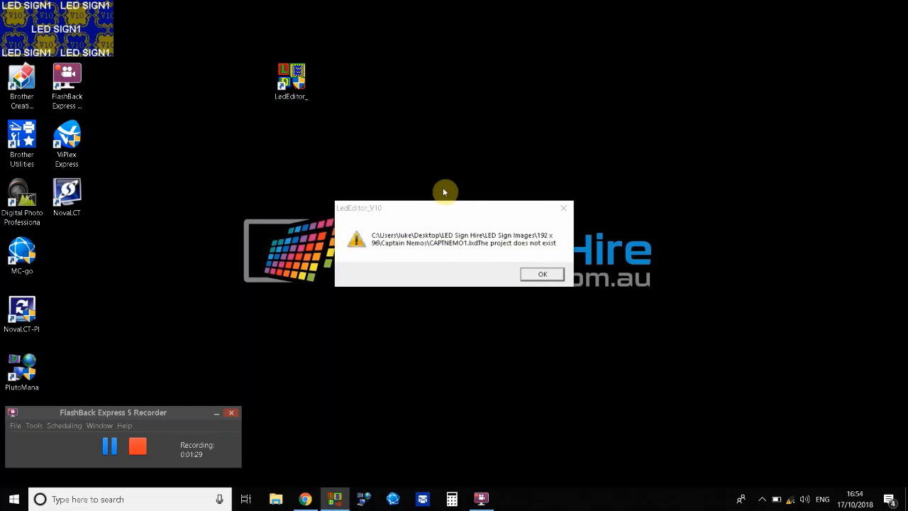
click(542, 274)
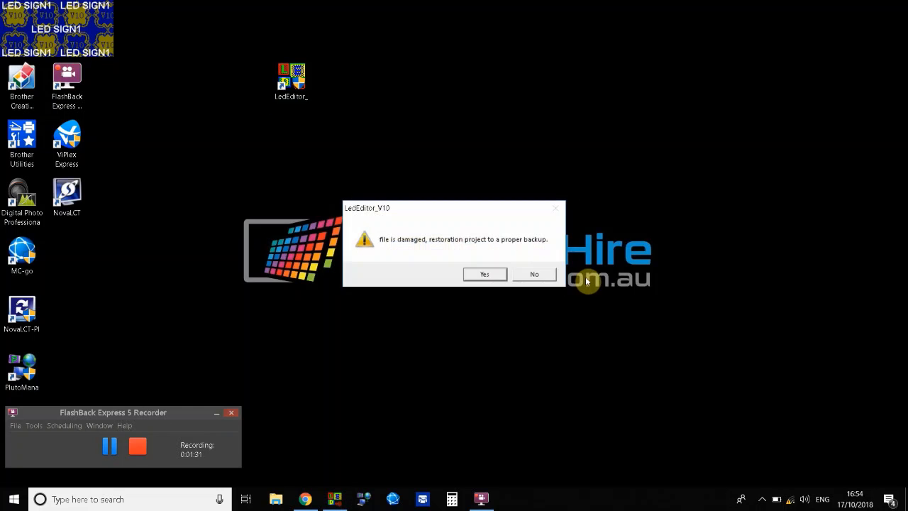
click(497, 278)
drag(417, 130, 449, 123)
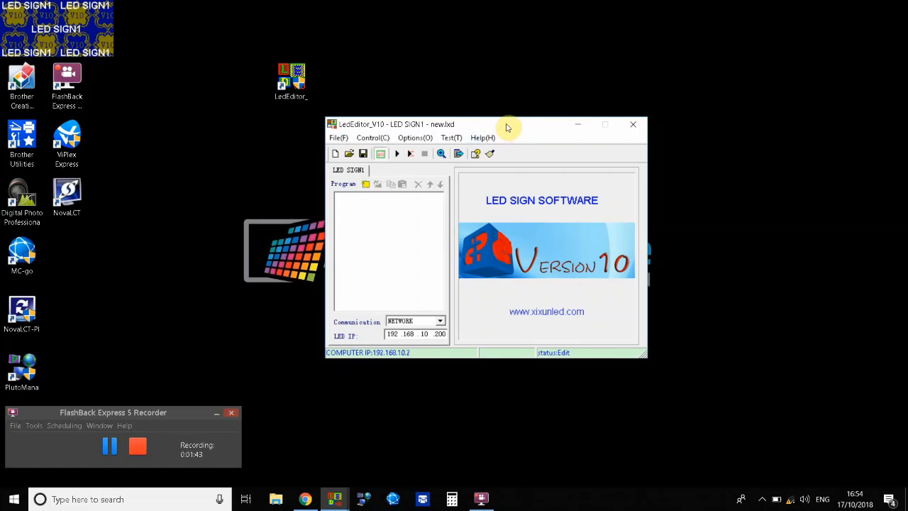
drag(507, 126, 484, 137)
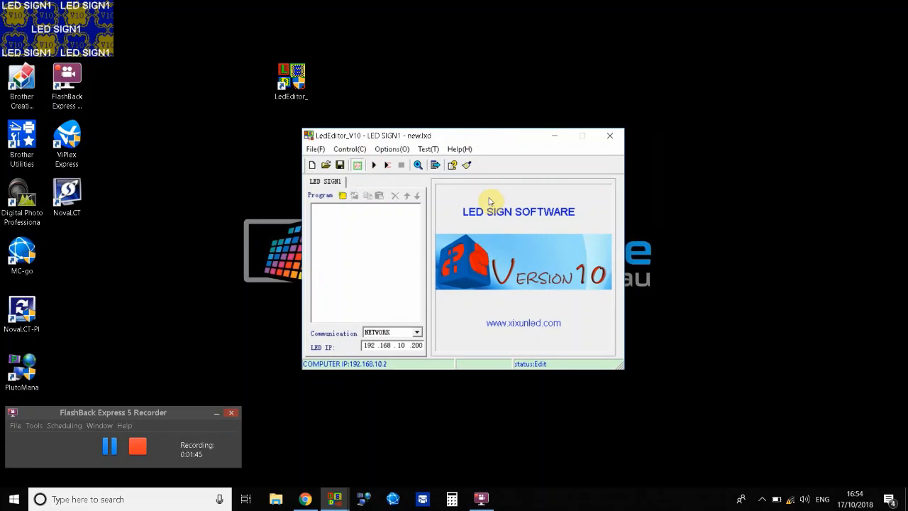
Add a new step to the empty LED SIGN1 program and insert a File Window into it
click(342, 197)
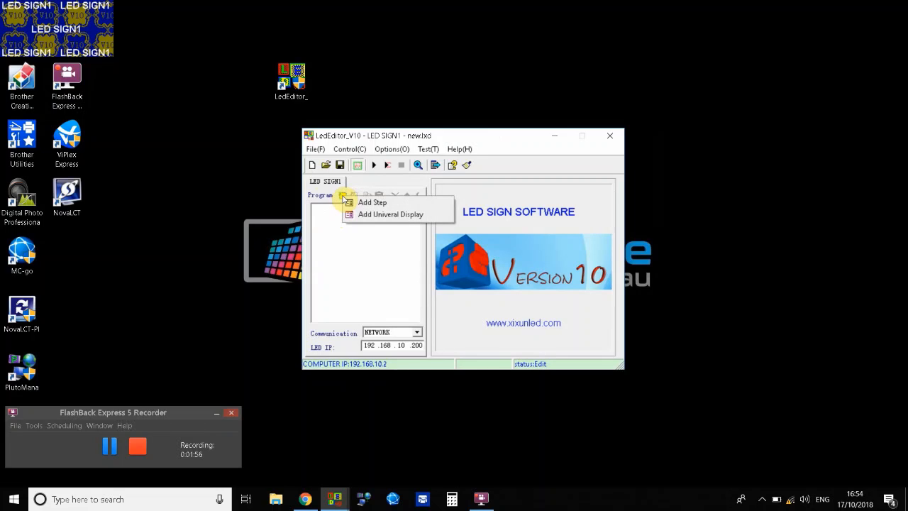
click(381, 204)
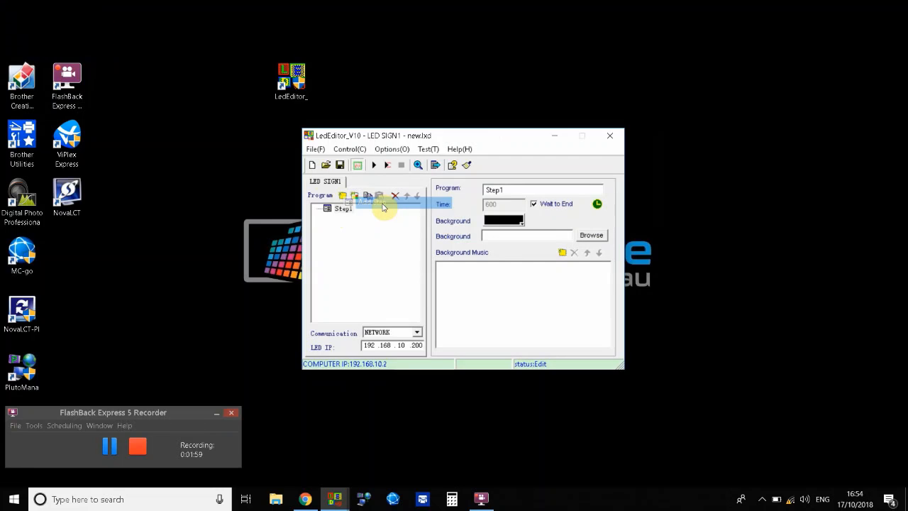
click(341, 210)
click(341, 209)
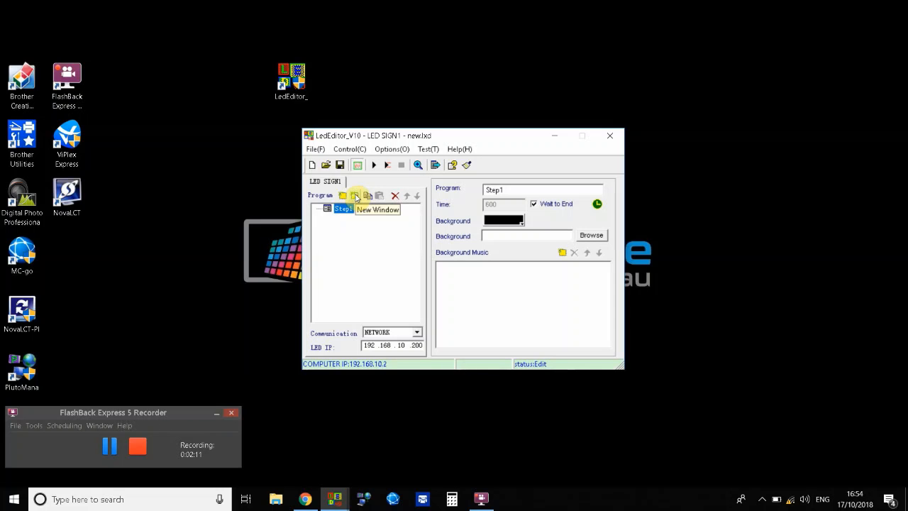
click(355, 195)
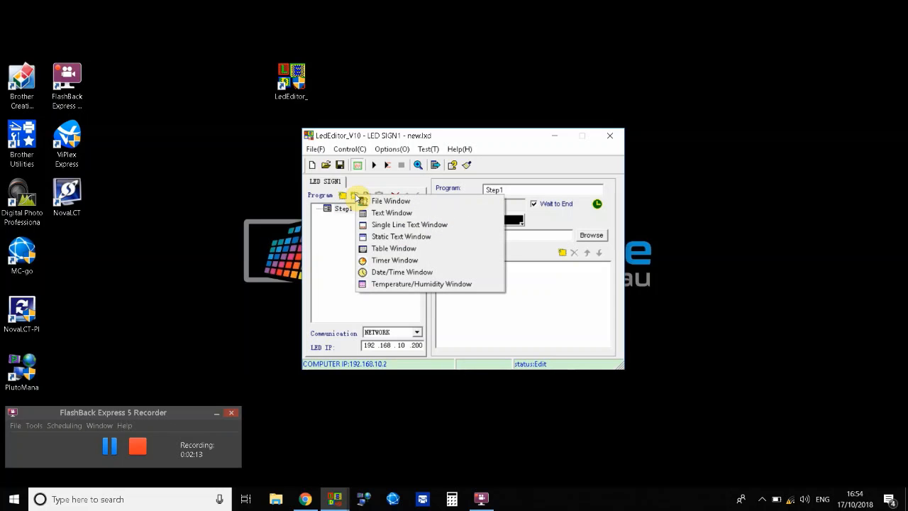
click(406, 203)
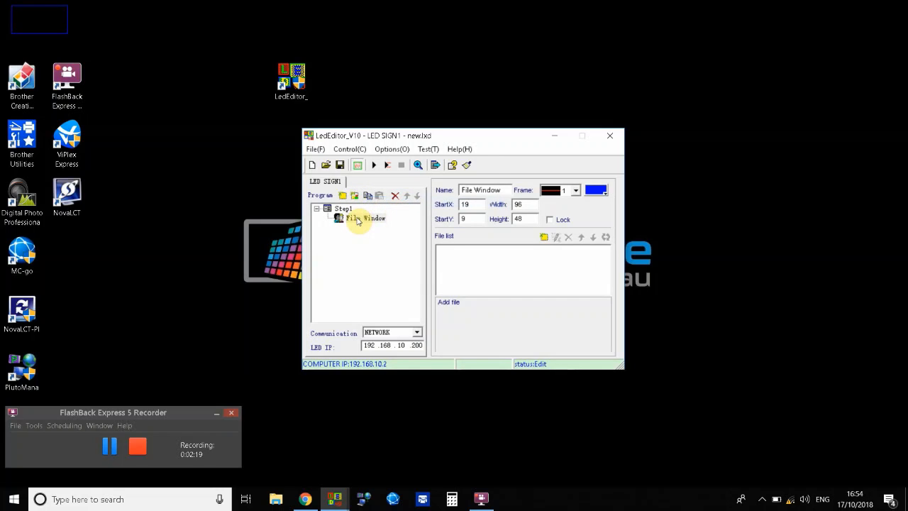
click(359, 219)
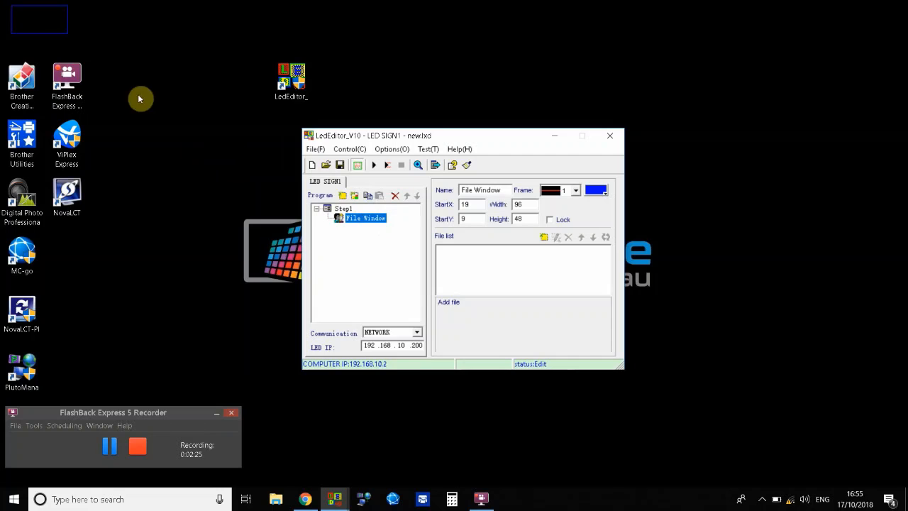
Resize the file window's display area to Full Window so it fills the whole sign
right_click(40, 21)
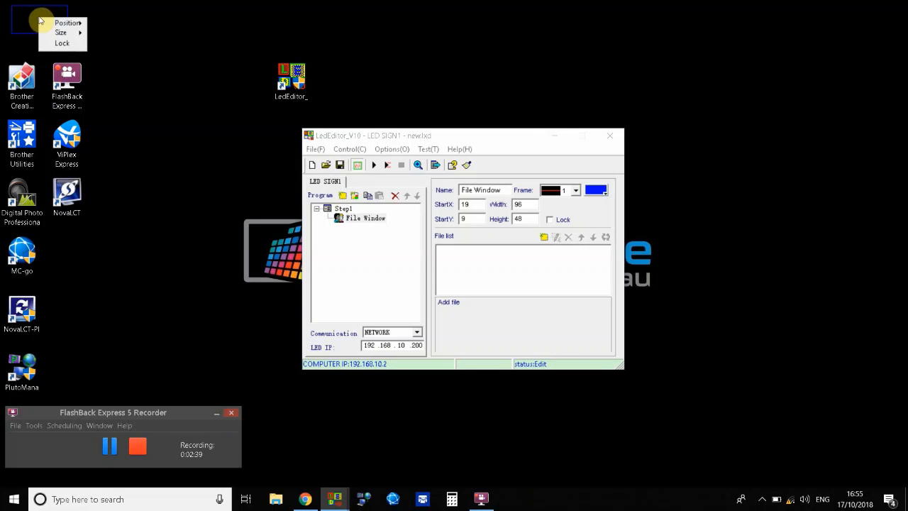
mouse_move(62, 34)
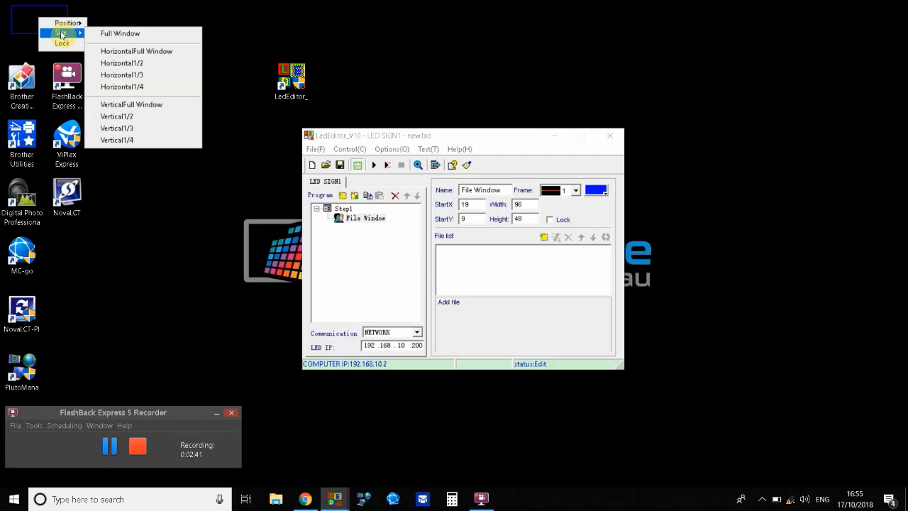
click(144, 37)
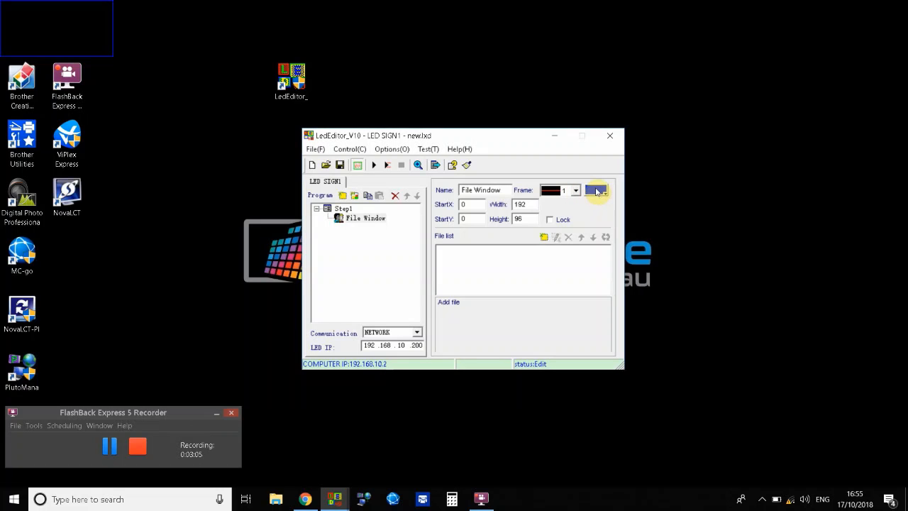
Try a light green and an orange-red frame colour on the file window
click(596, 190)
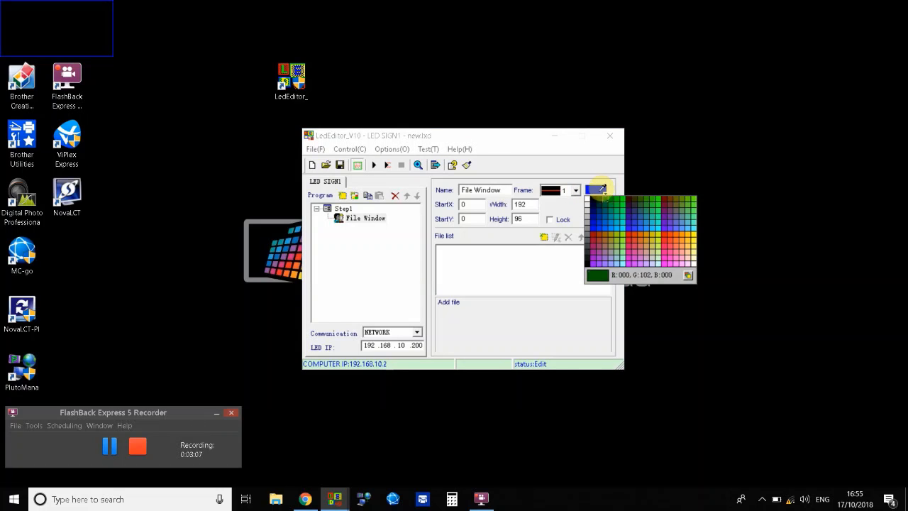
click(625, 233)
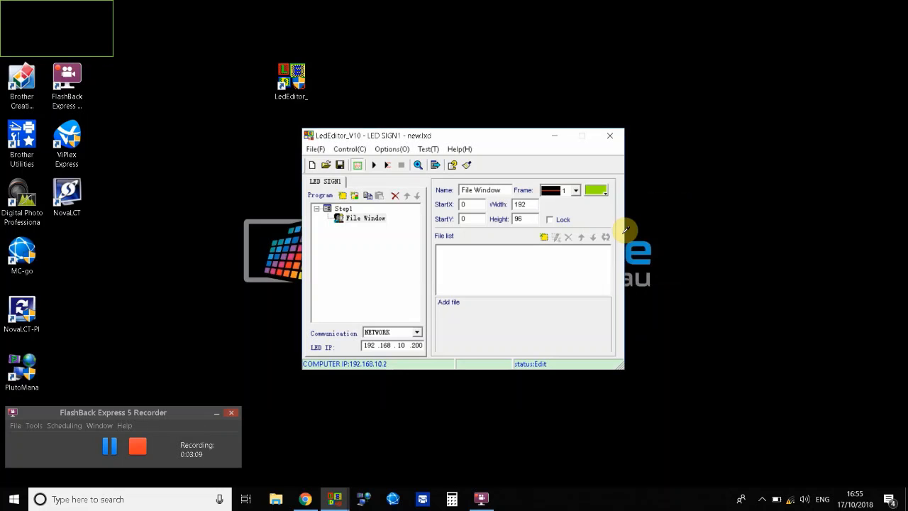
click(598, 192)
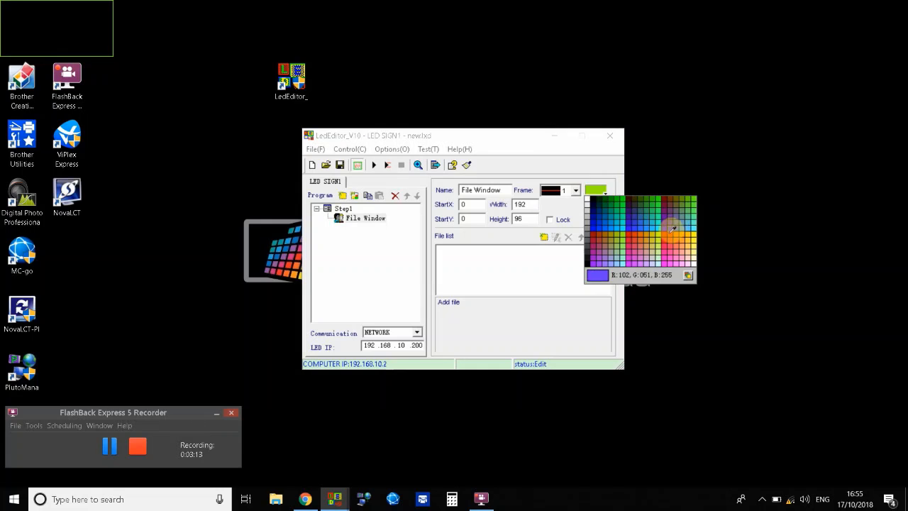
click(667, 227)
Try the solid size 3 frame and the multicoloured dashed size 2 frame on the file window
click(575, 190)
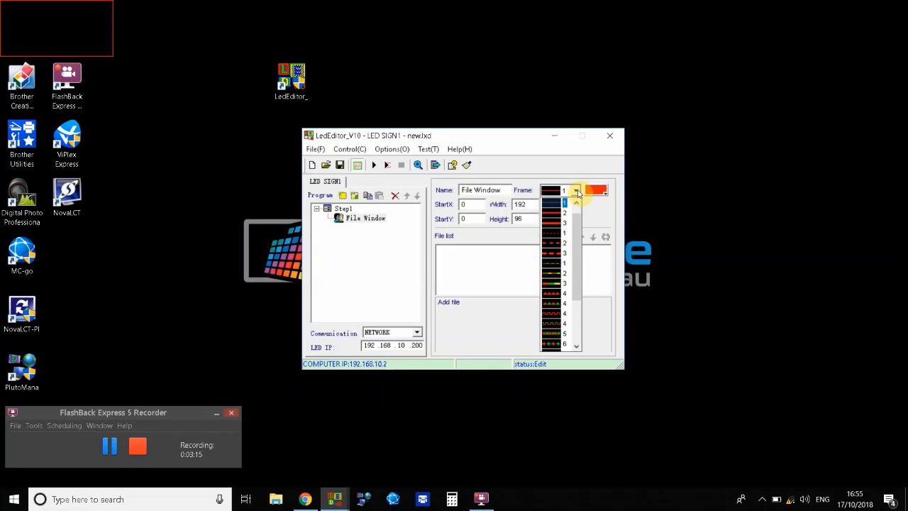
click(565, 222)
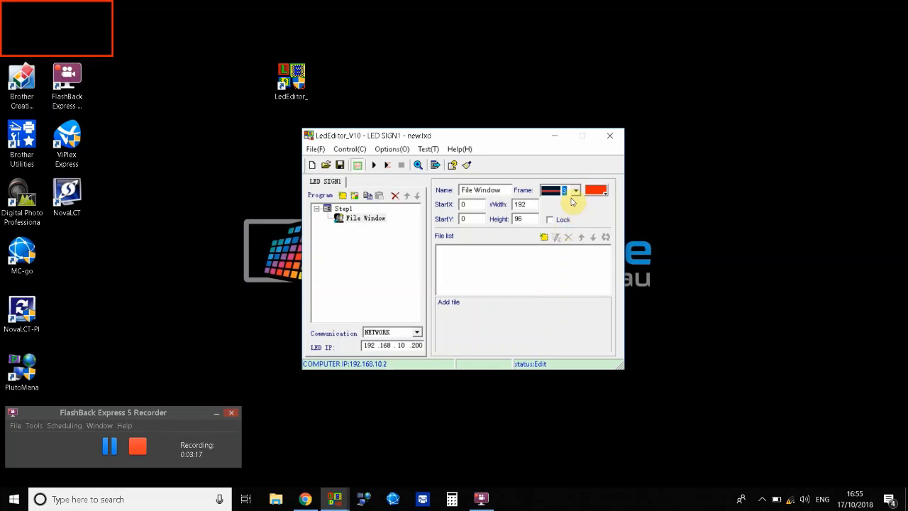
click(576, 190)
click(563, 253)
click(575, 190)
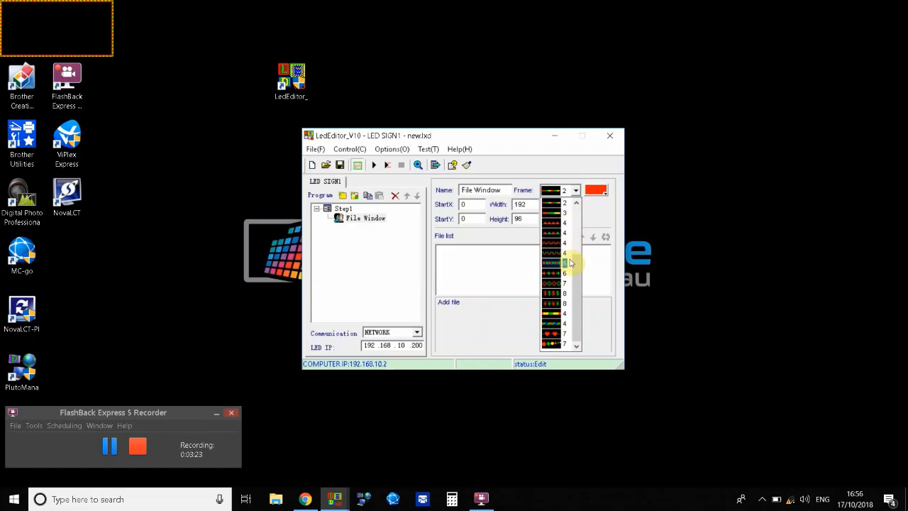
drag(581, 283, 584, 221)
click(586, 219)
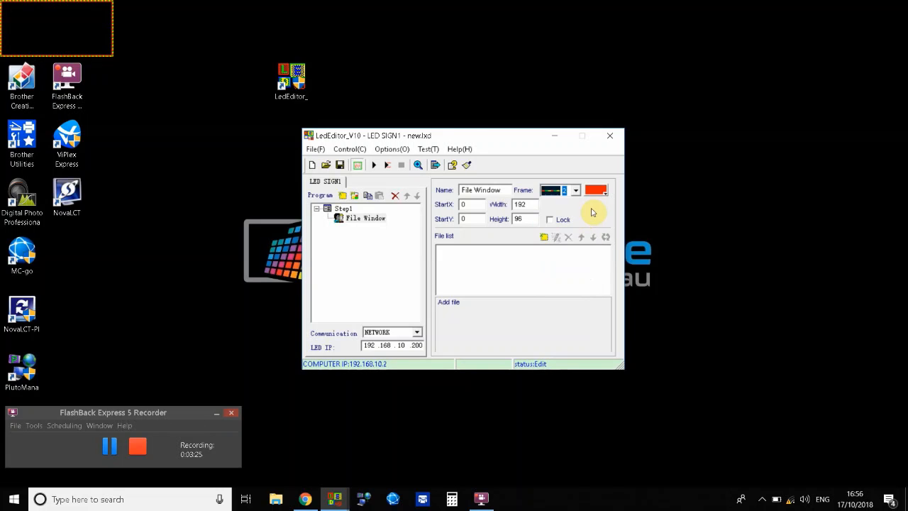
Set the file window's frame to No
click(574, 190)
click(575, 205)
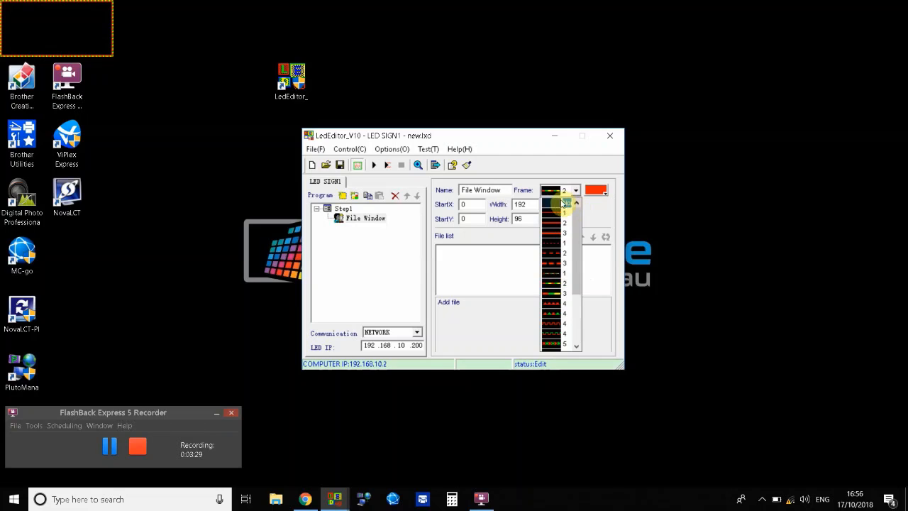
click(559, 206)
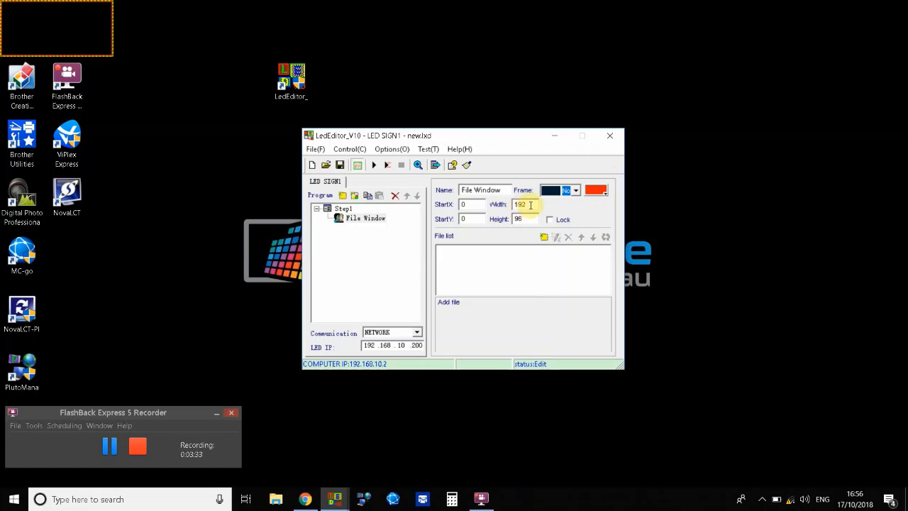
click(575, 190)
click(559, 211)
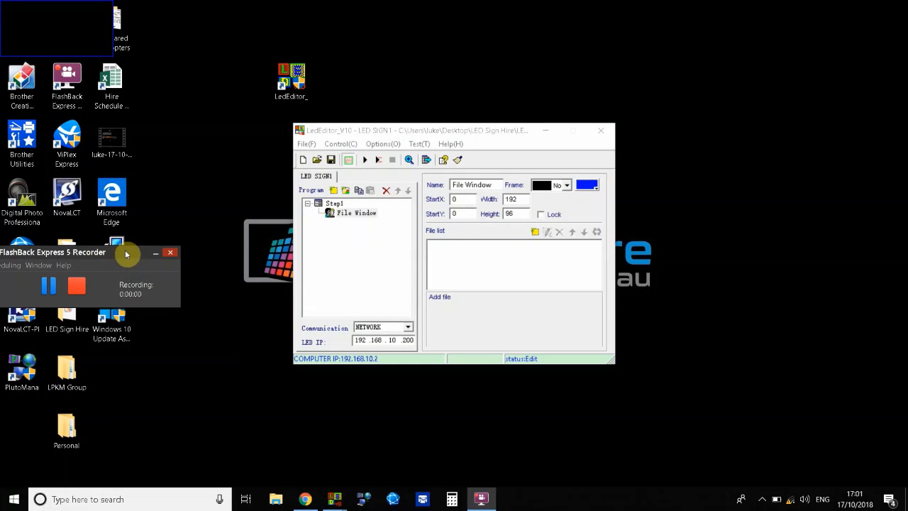
Add image 1 from the Self Promo Slides folder to the file window's file list
drag(125, 249, 17, 405)
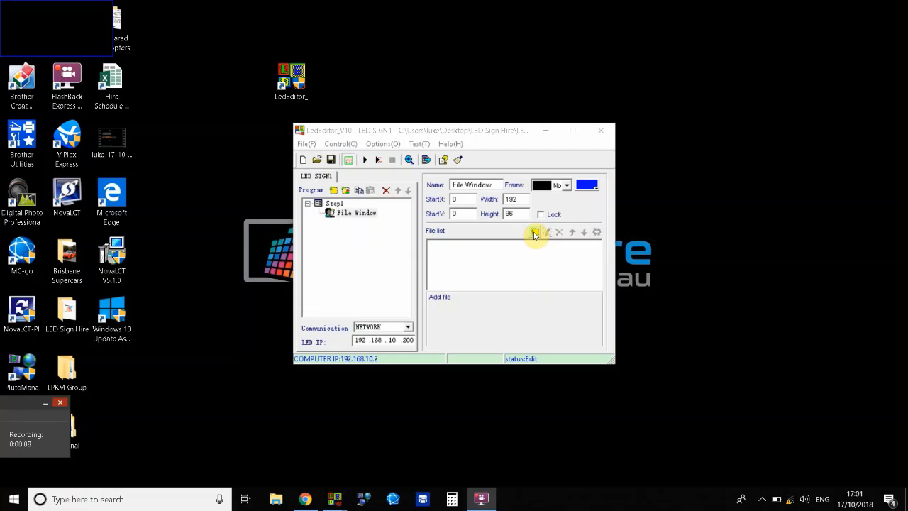
click(536, 234)
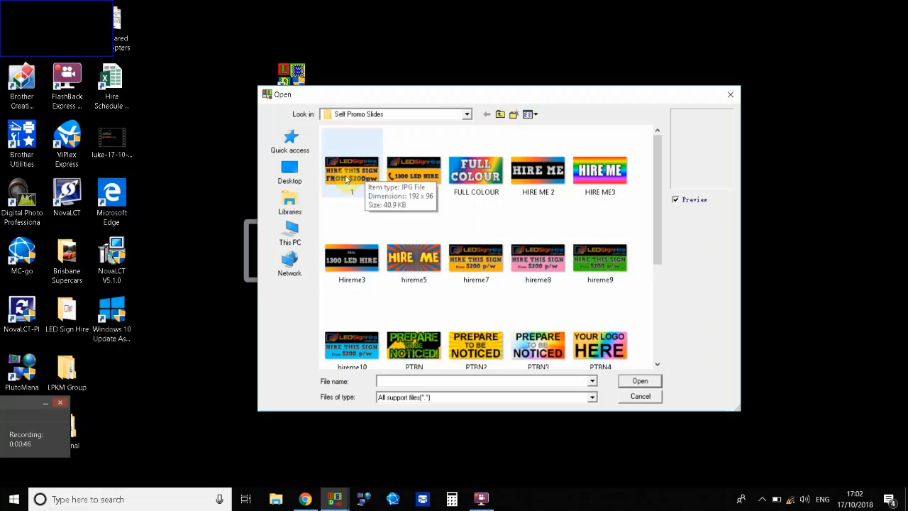
click(353, 175)
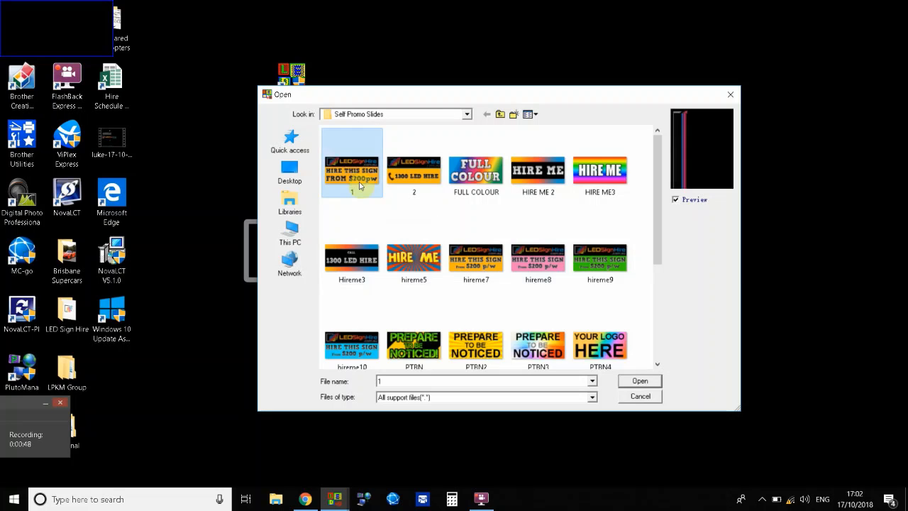
click(640, 381)
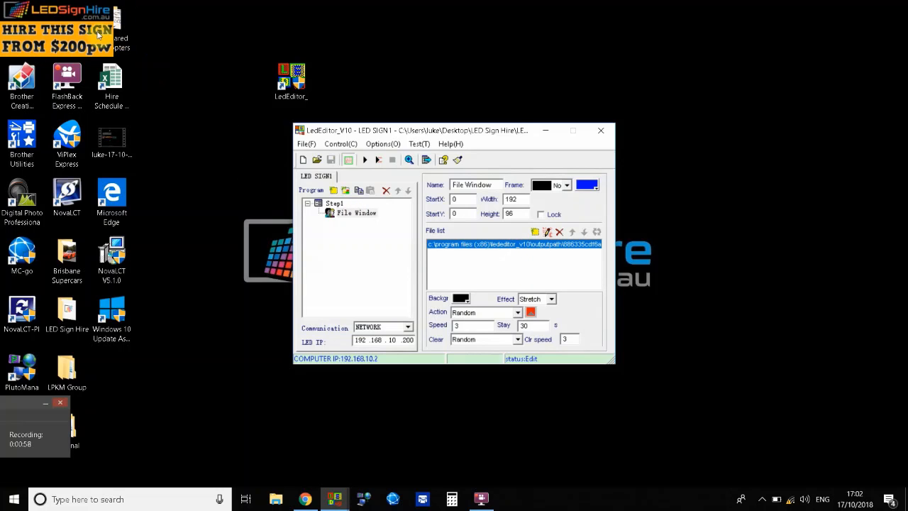
drag(431, 130, 440, 128)
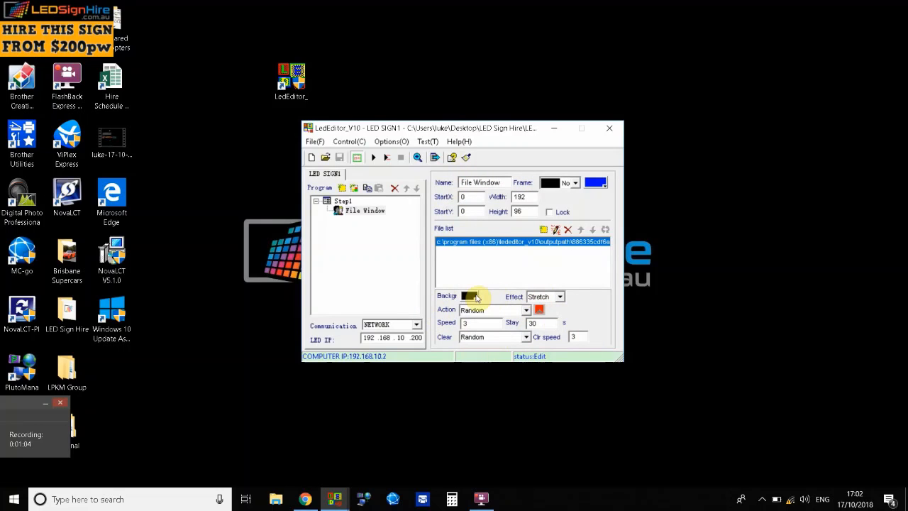
Set both the Action and the Clear effect of the added image to no
click(519, 315)
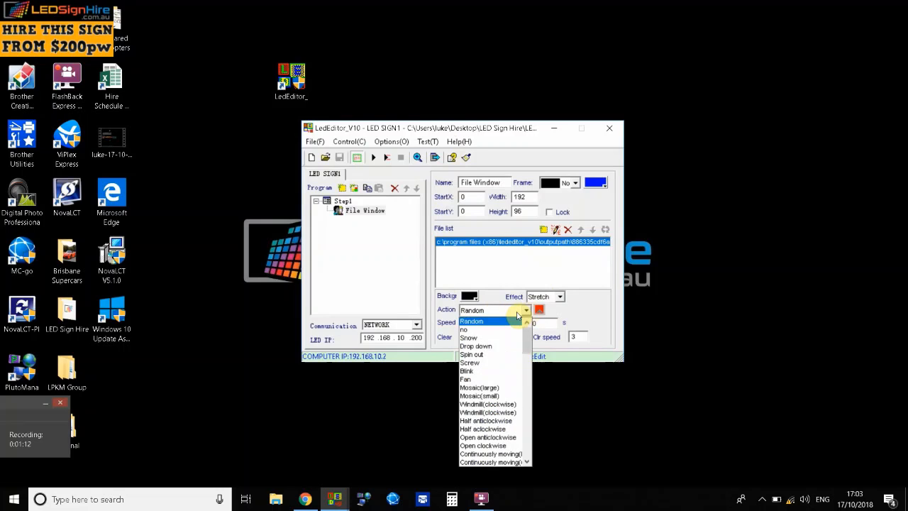
click(486, 333)
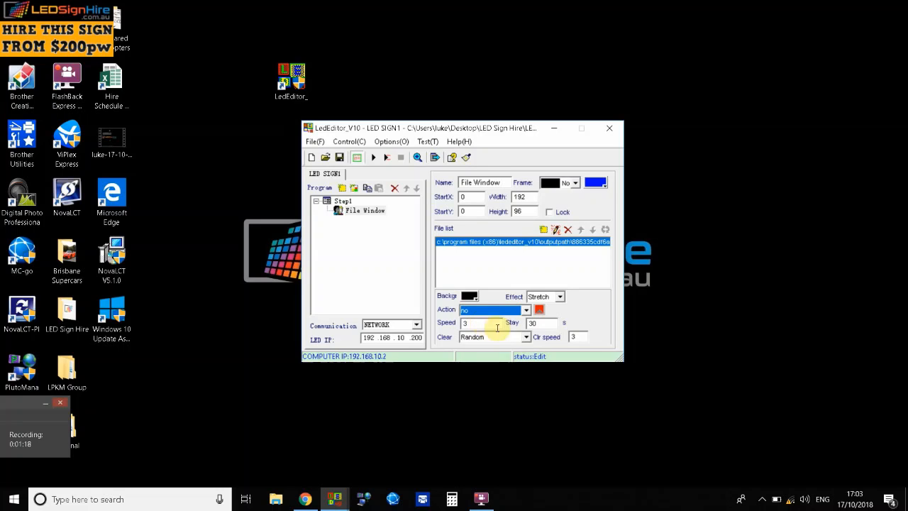
click(526, 337)
click(475, 357)
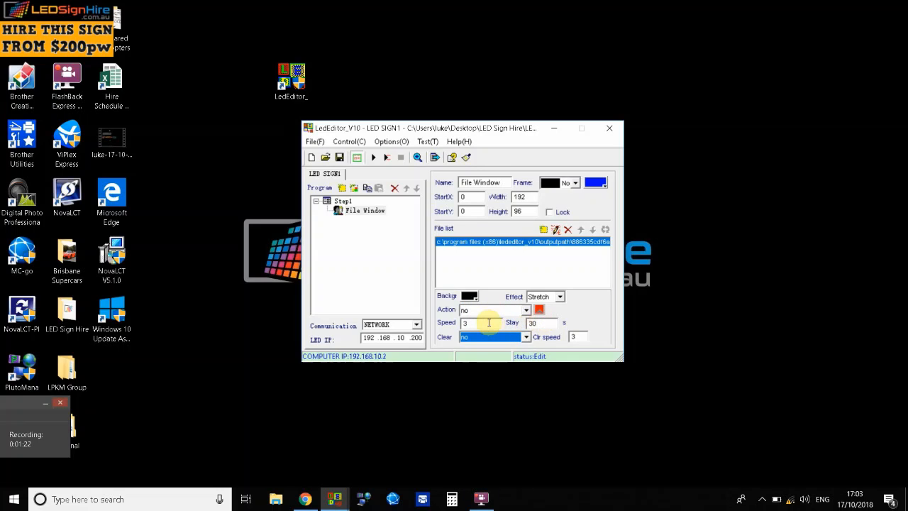
Set the image's Stay time to 5 seconds
double_click(546, 324)
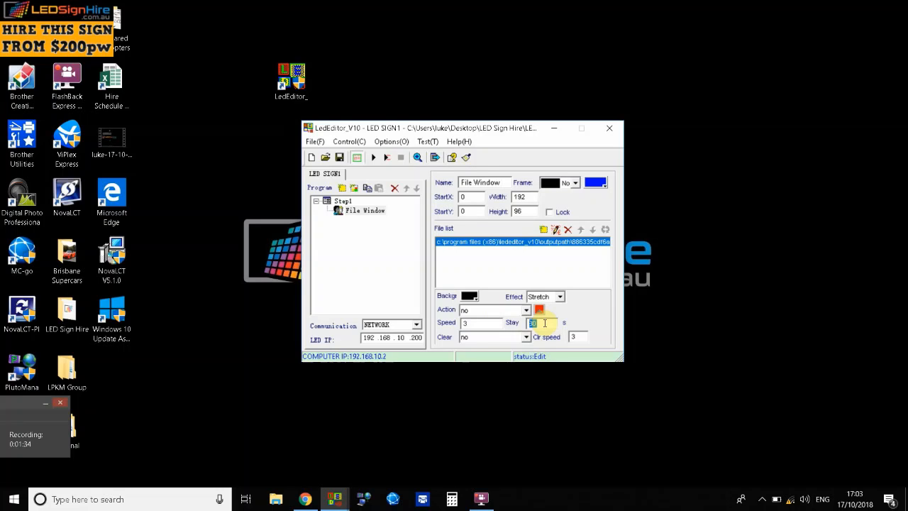
text(7)
drag(540, 323, 530, 324)
text(5)
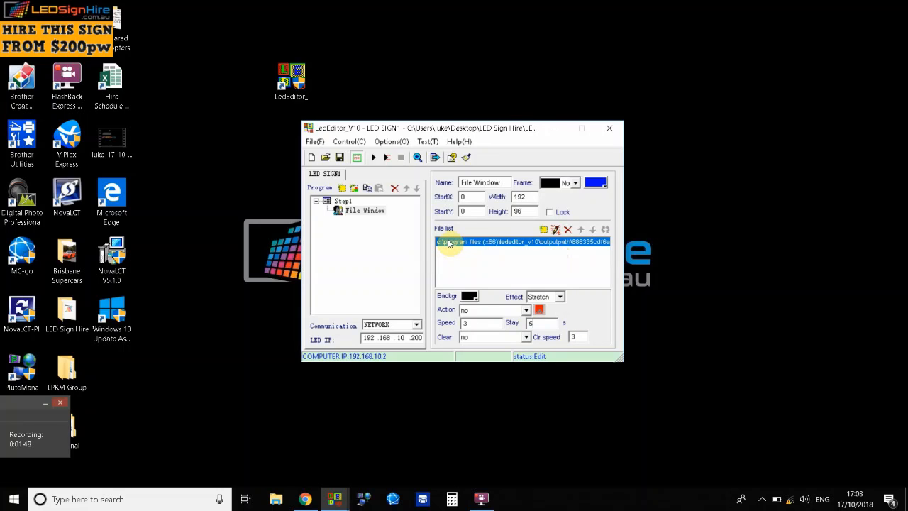
Add a second step to the LED SIGN1 program and insert a File Window in it
click(342, 190)
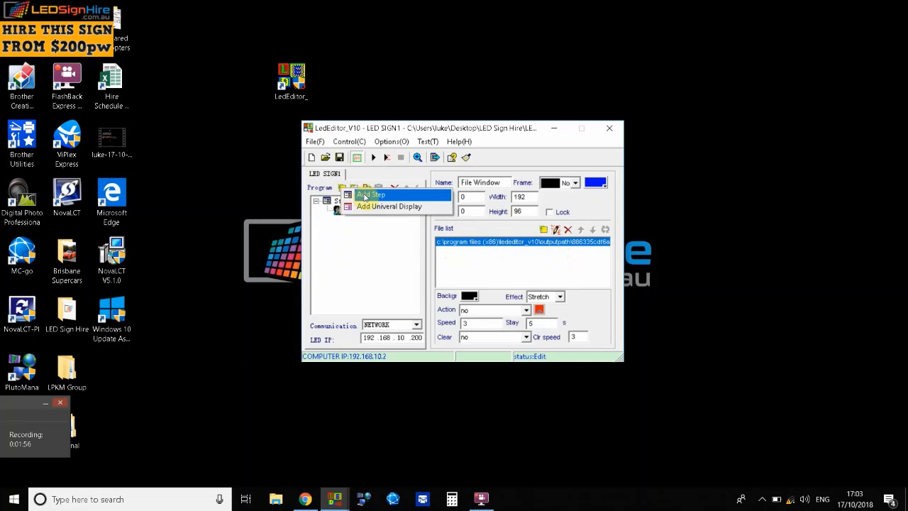
click(365, 195)
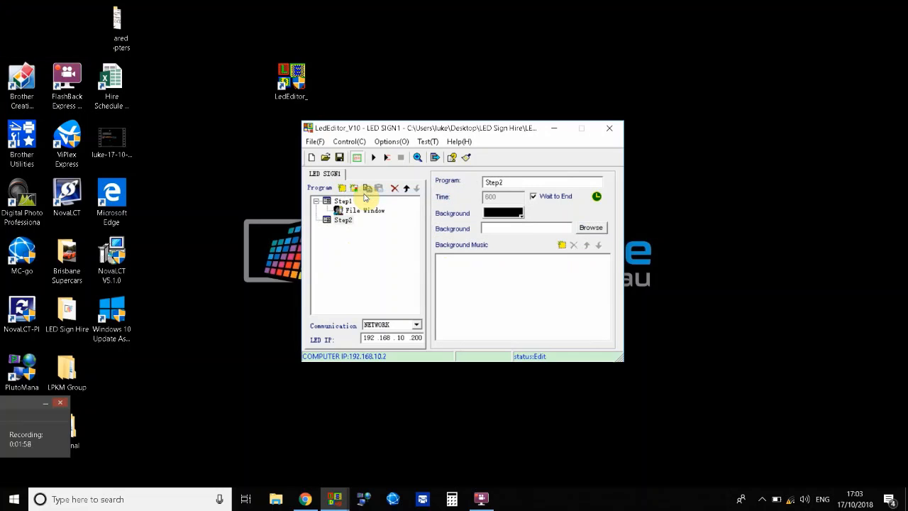
click(342, 222)
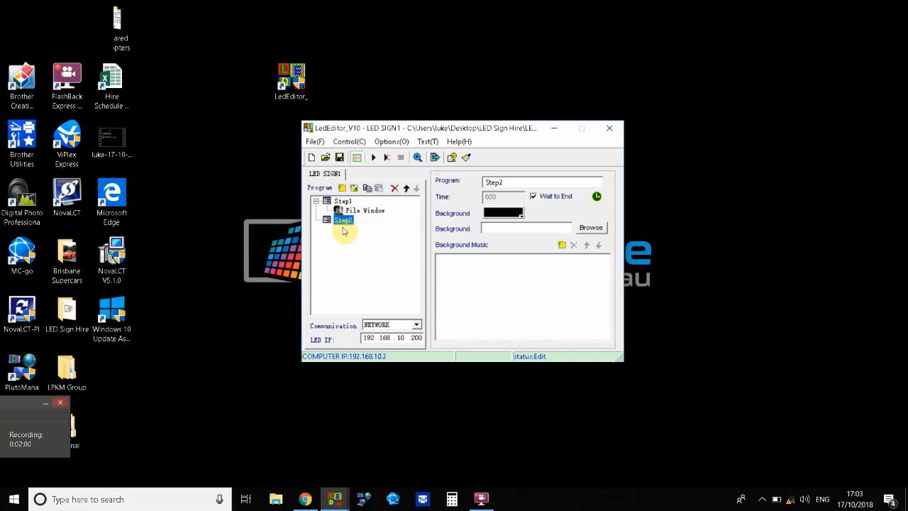
click(355, 188)
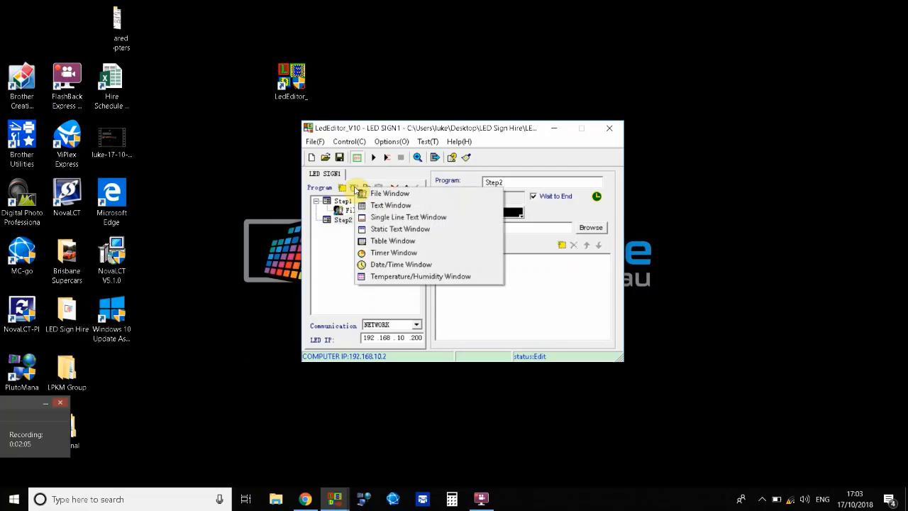
click(396, 195)
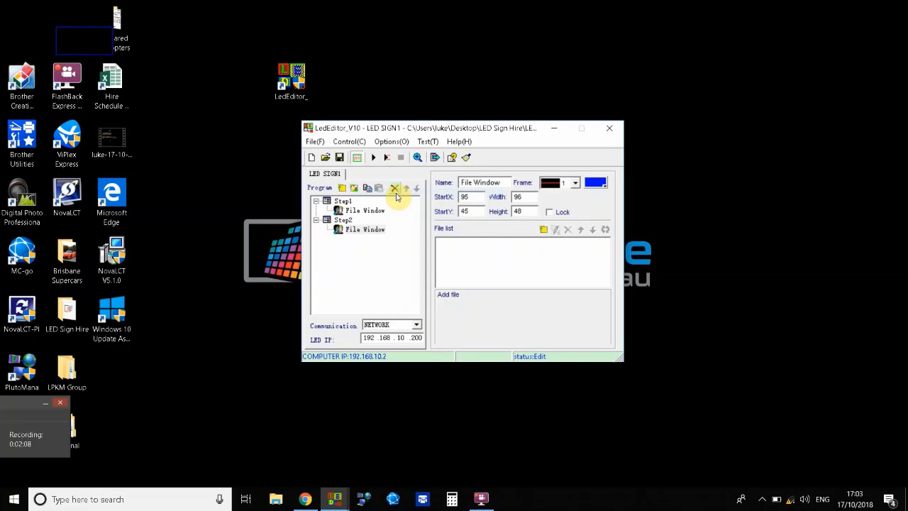
Size Step2's file window to Full Window and set its frame to No
click(354, 231)
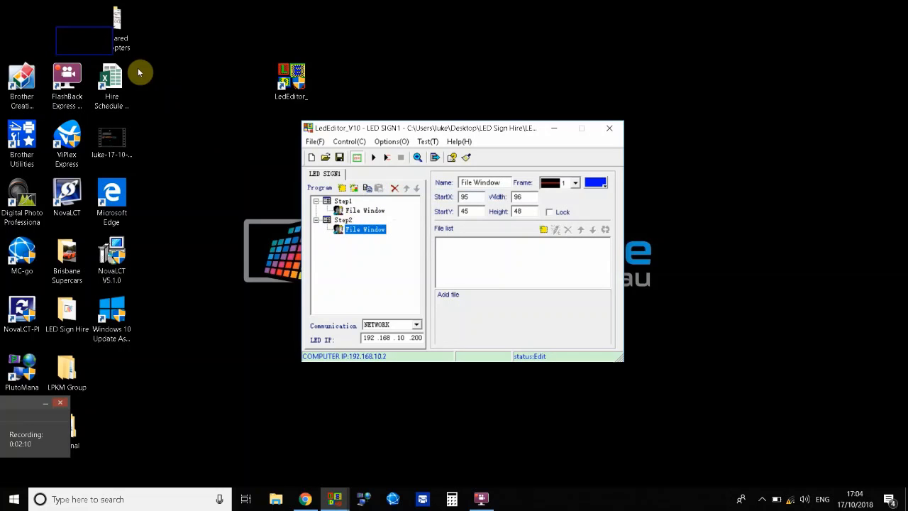
right_click(76, 38)
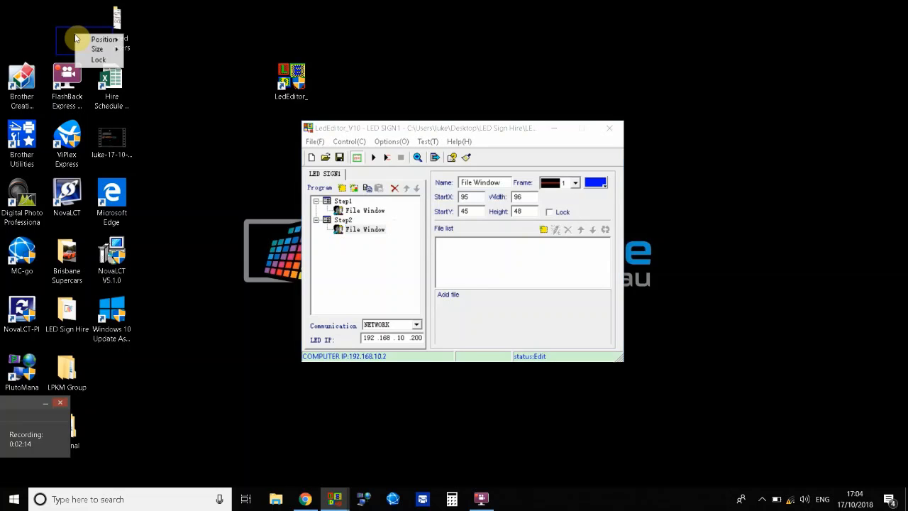
mouse_move(92, 51)
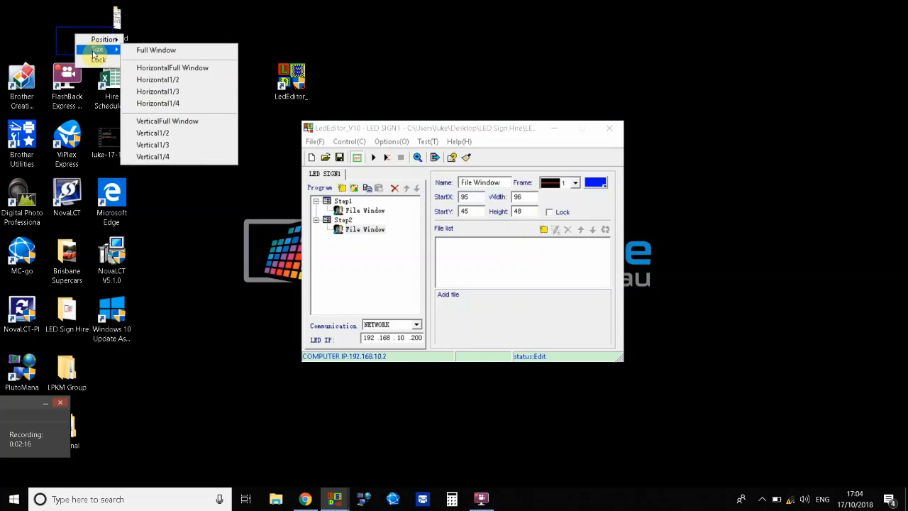
click(169, 50)
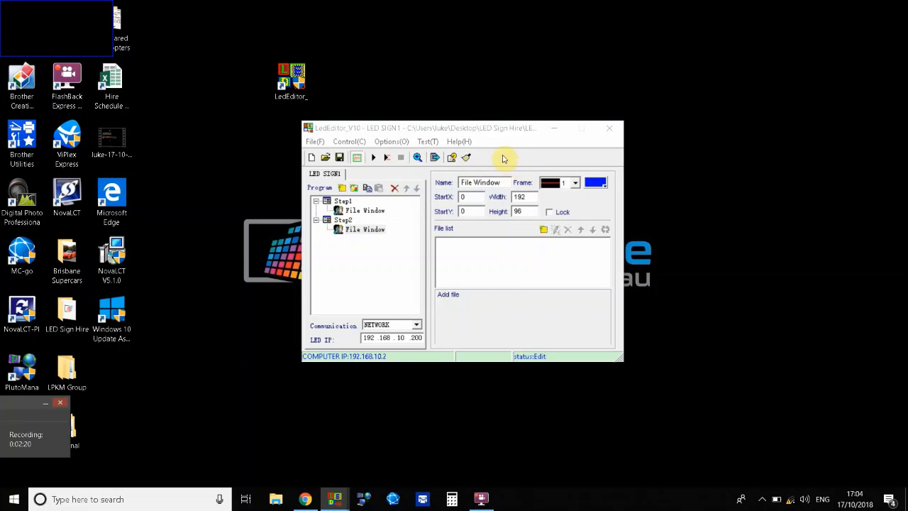
click(575, 182)
click(576, 199)
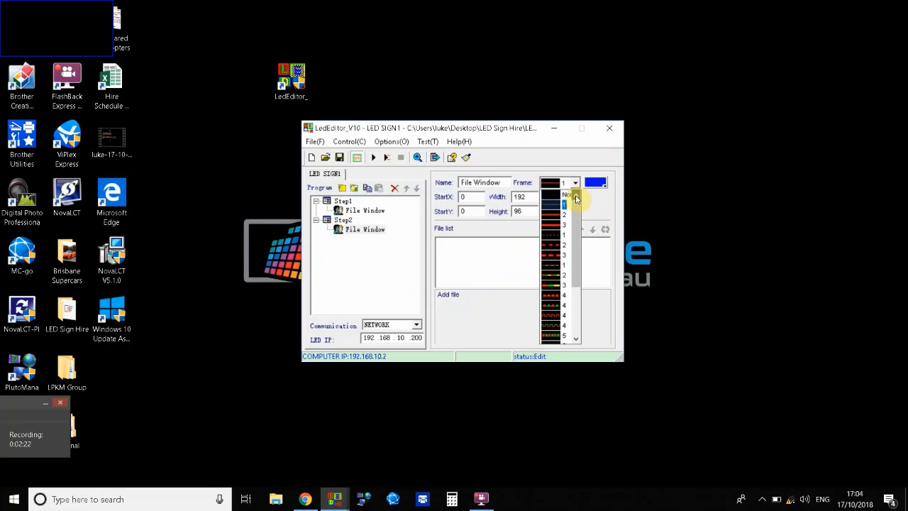
click(564, 195)
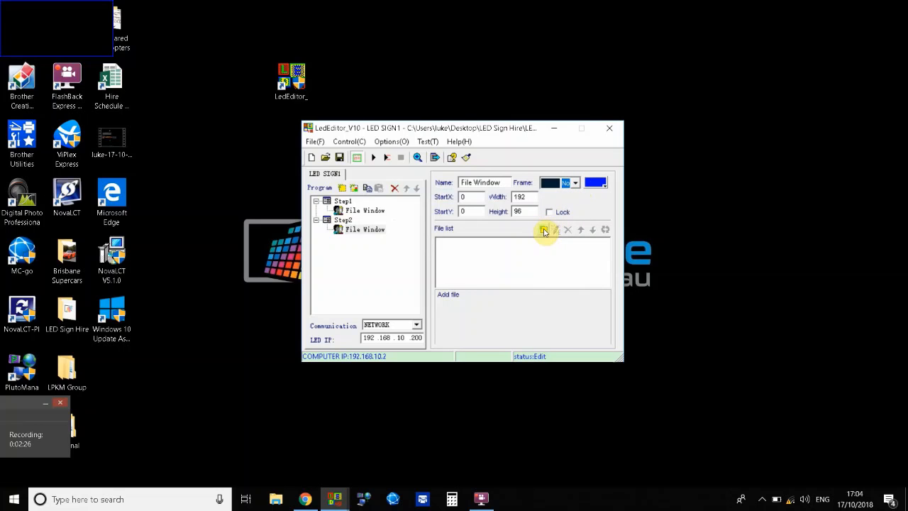
Add the FULL COLOUR image from the Self Promo Slides folder to Step2's file list
click(543, 230)
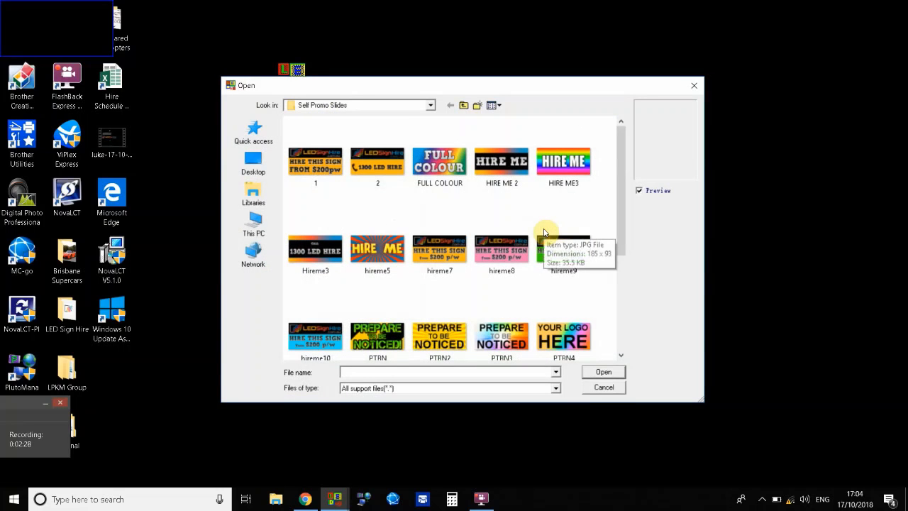
click(441, 171)
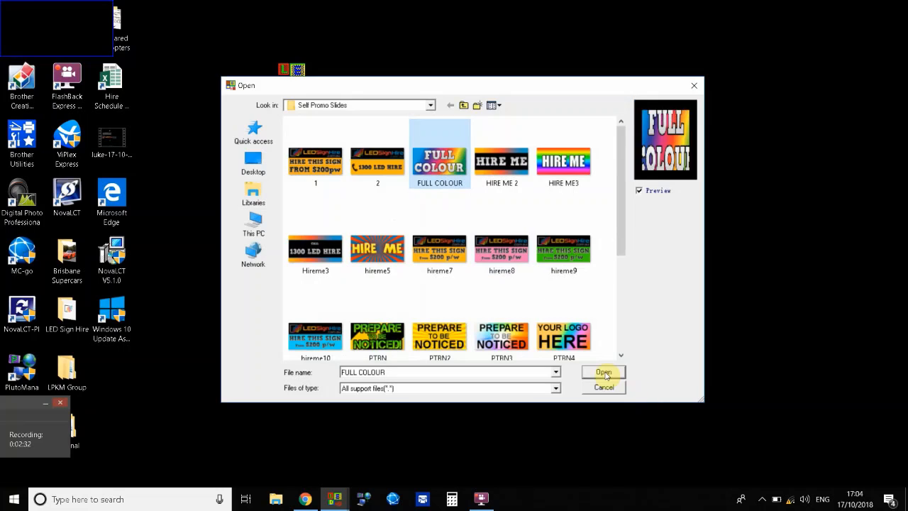
click(603, 373)
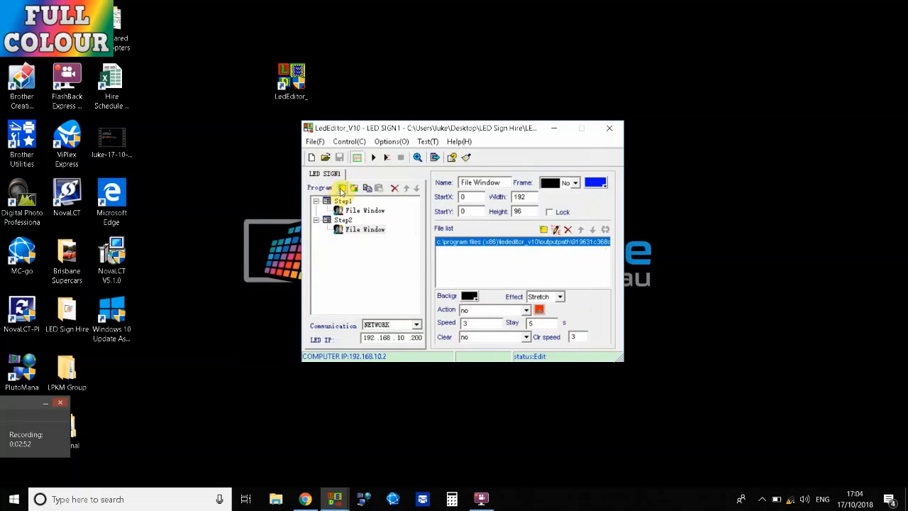
Add a third step to the program and insert a File Window in it
click(342, 189)
click(359, 194)
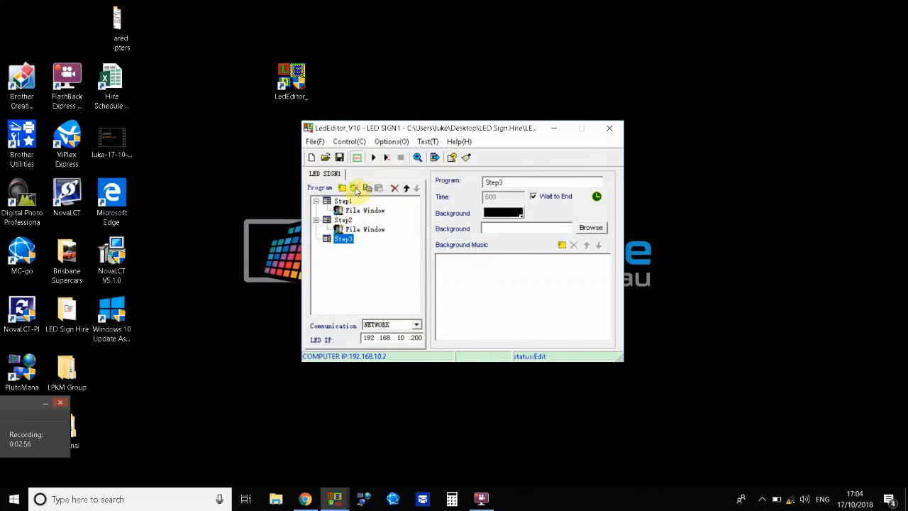
click(354, 189)
click(384, 194)
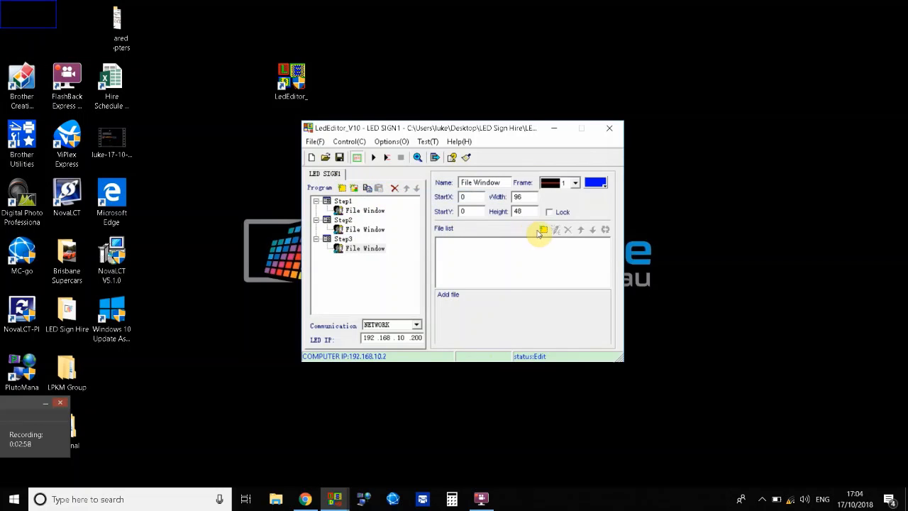
Size Step3's file window to Full Window and set its frame to No
right_click(34, 9)
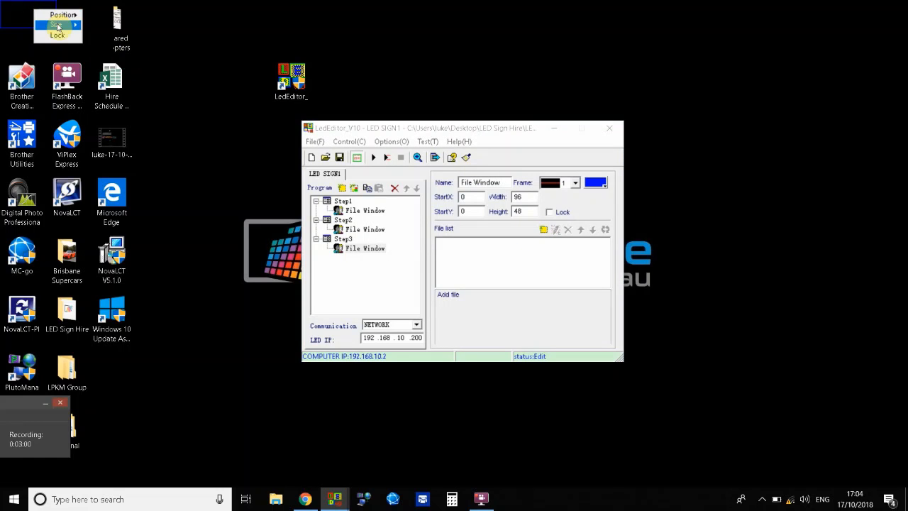
mouse_move(60, 25)
click(112, 27)
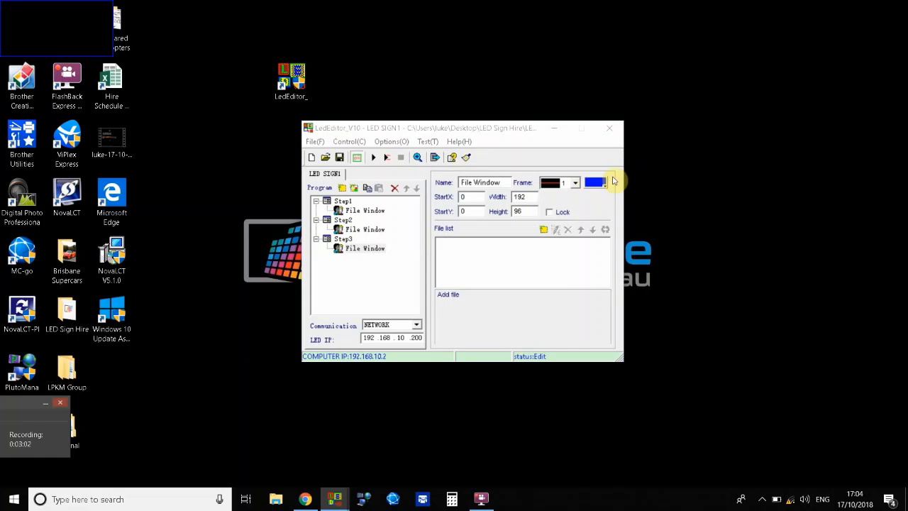
click(575, 182)
click(564, 192)
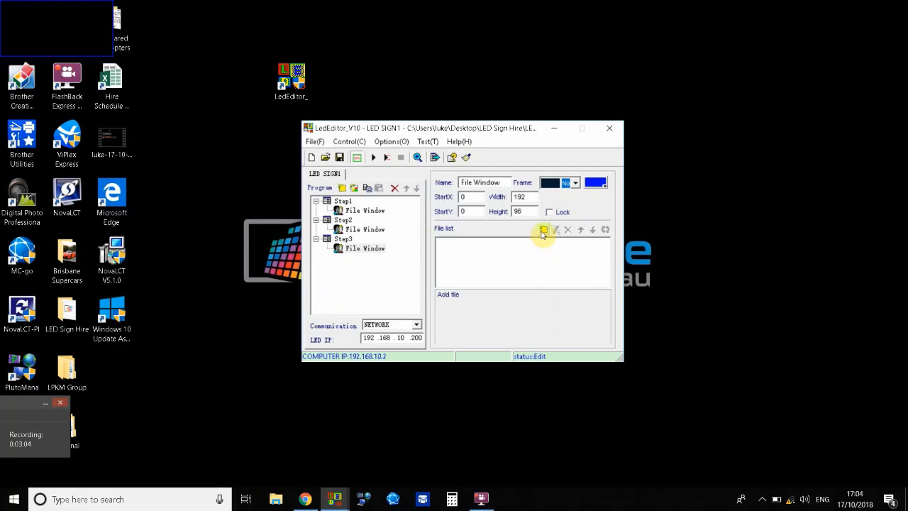
Add the hireme5 image from the Self Promo Slides folder to Step3's file list
click(543, 232)
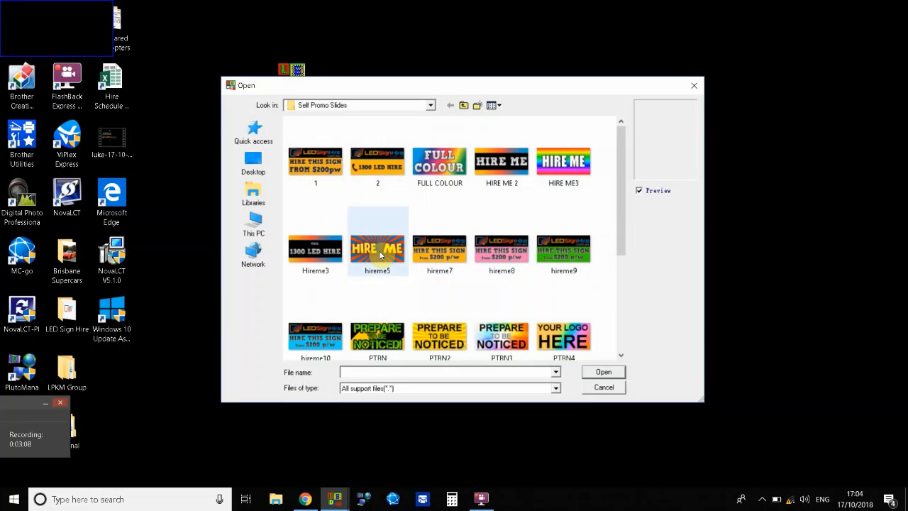
click(378, 252)
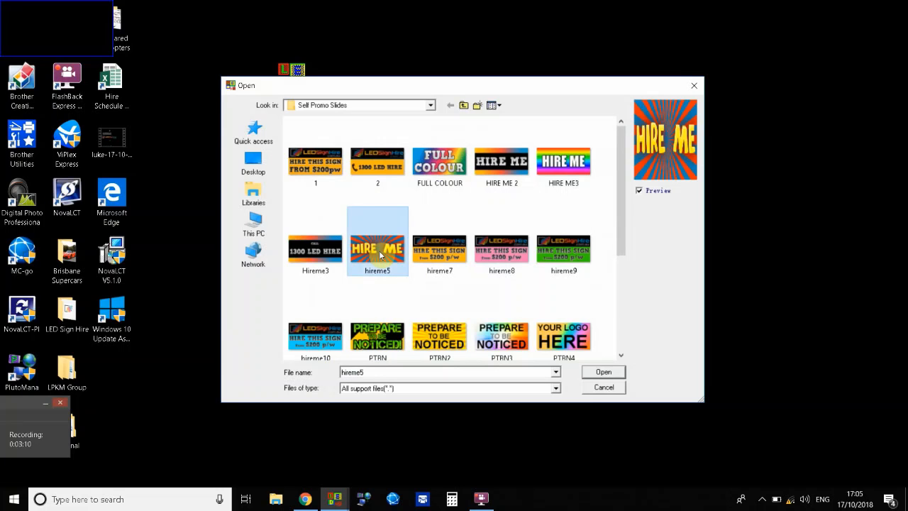
click(601, 373)
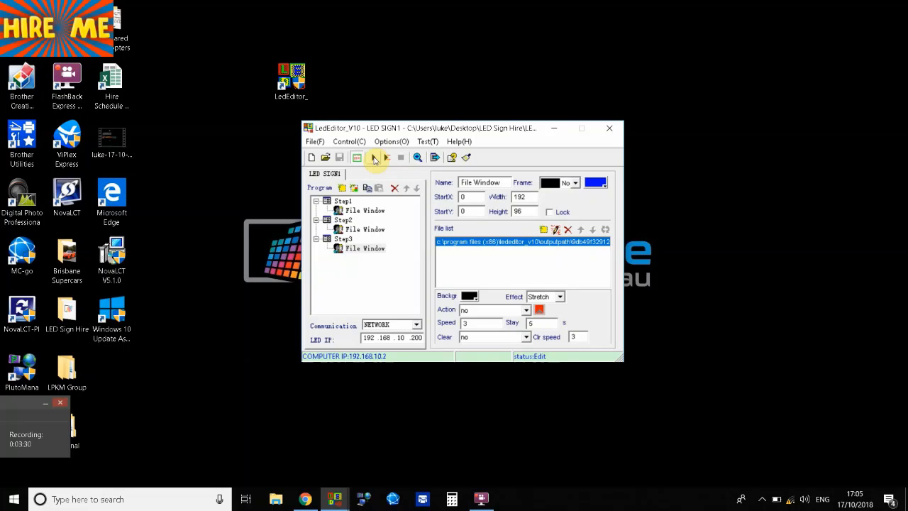
Play the three-step program starting from Step1 to preview the slides, and stop the playback
click(343, 201)
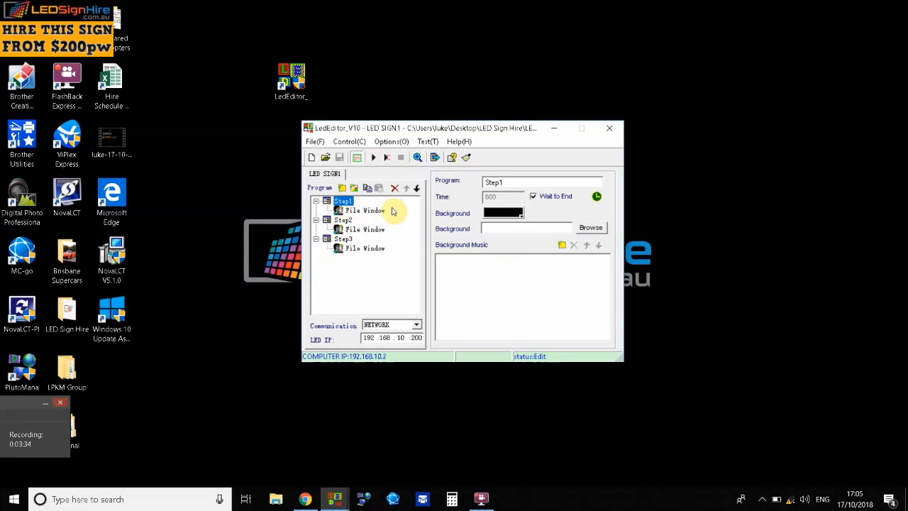
click(373, 157)
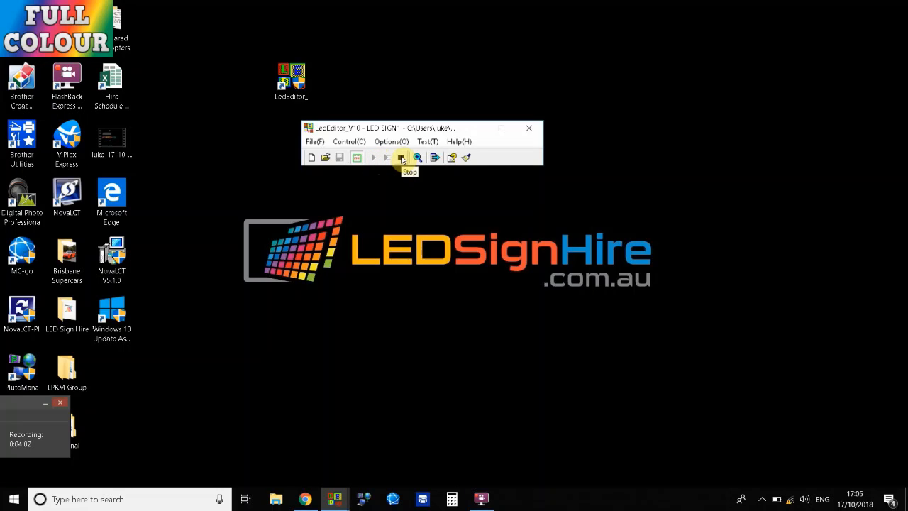
click(401, 157)
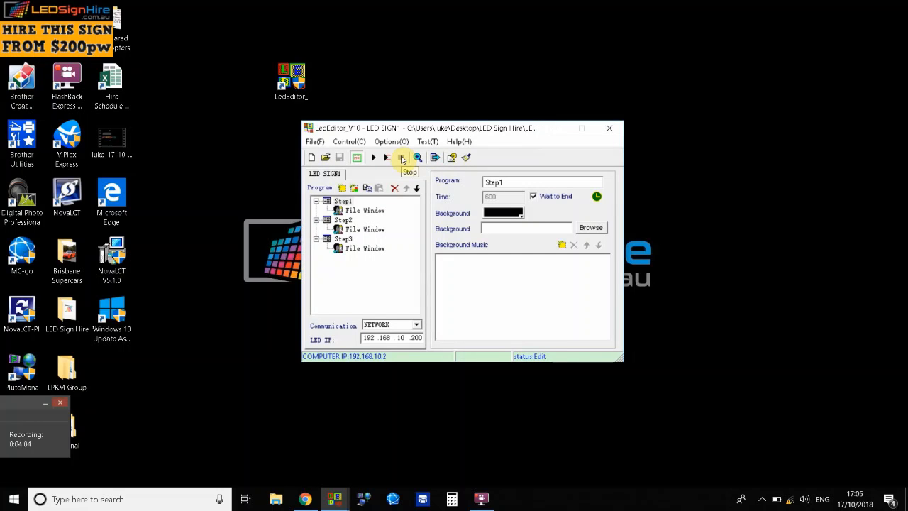
Set the Action effect of the image in Step1's file window to Random
click(363, 211)
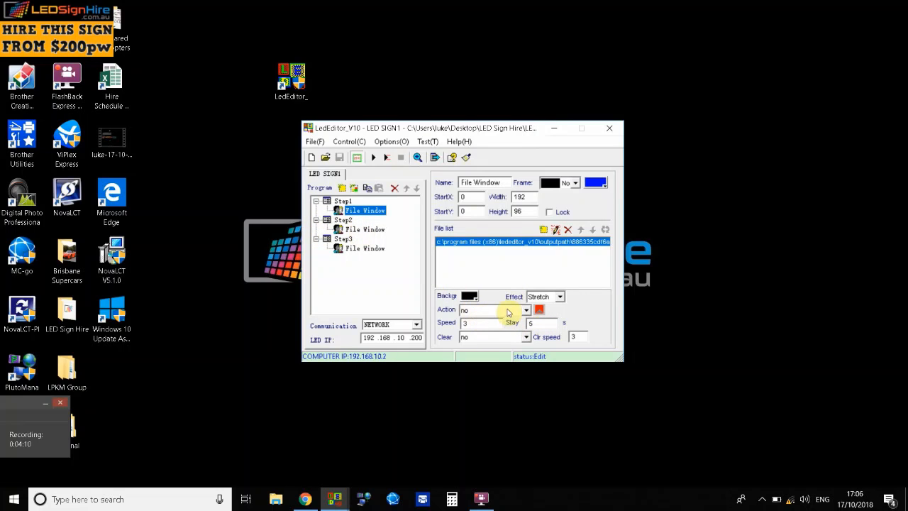
click(525, 310)
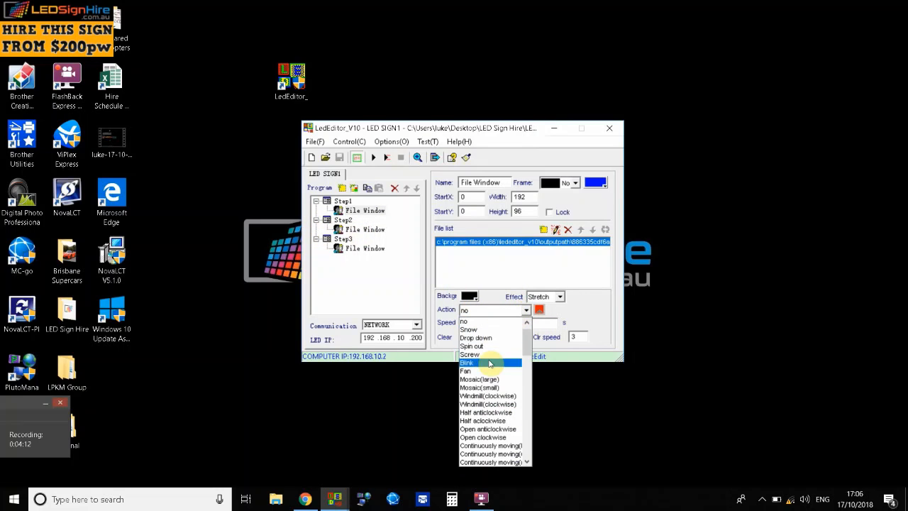
click(497, 322)
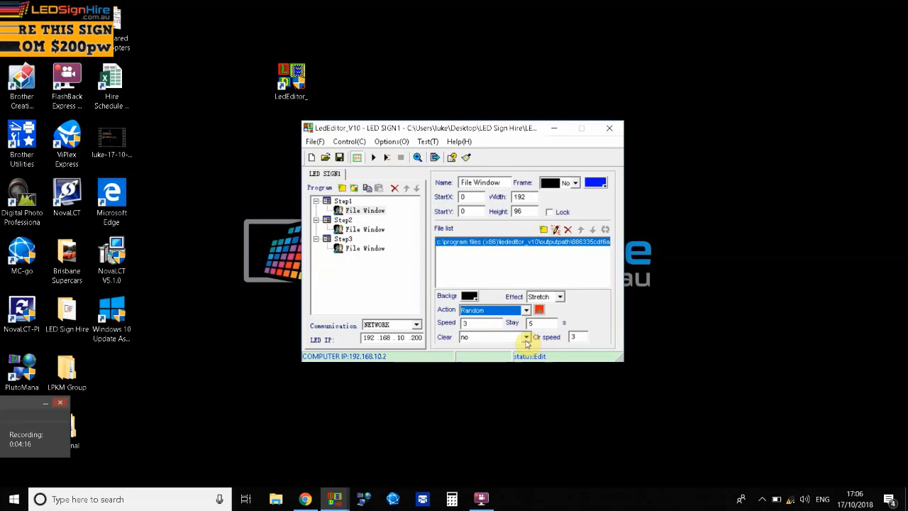
Set the action Speed of Step1's image to 0
click(472, 323)
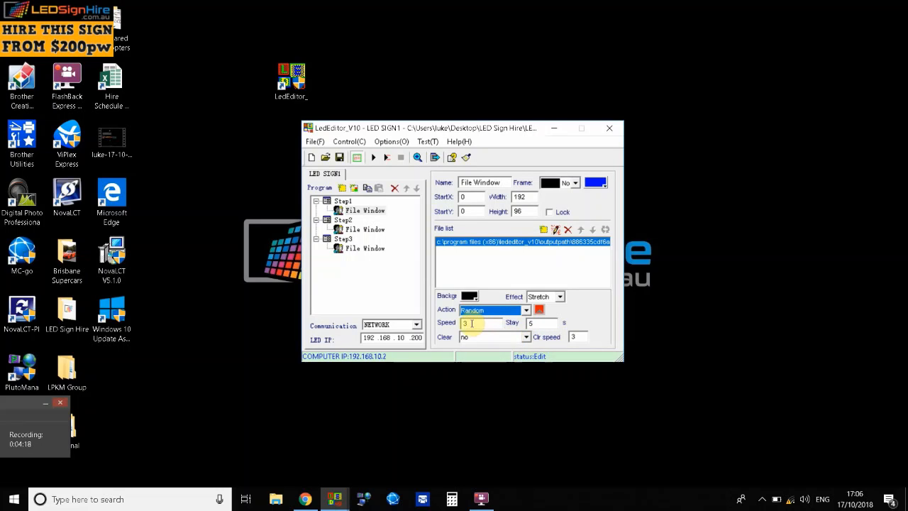
click(479, 323)
double_click(479, 323)
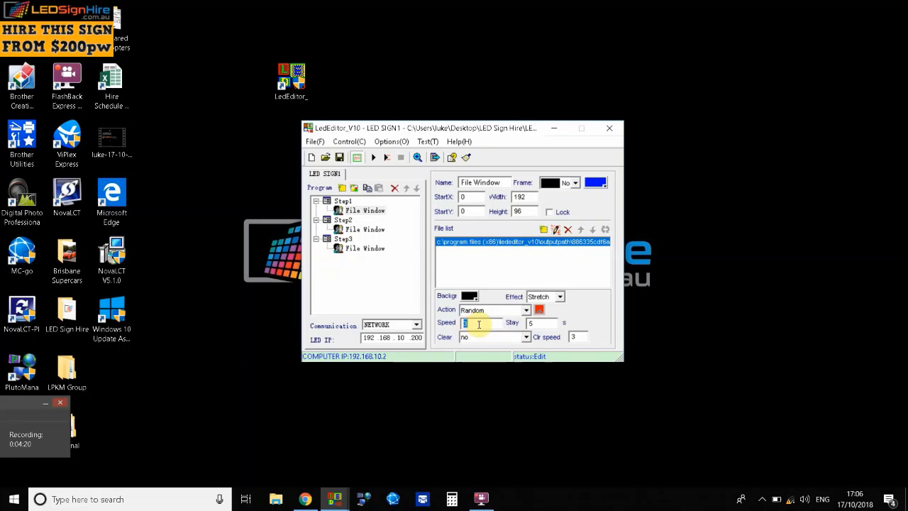
text(1)
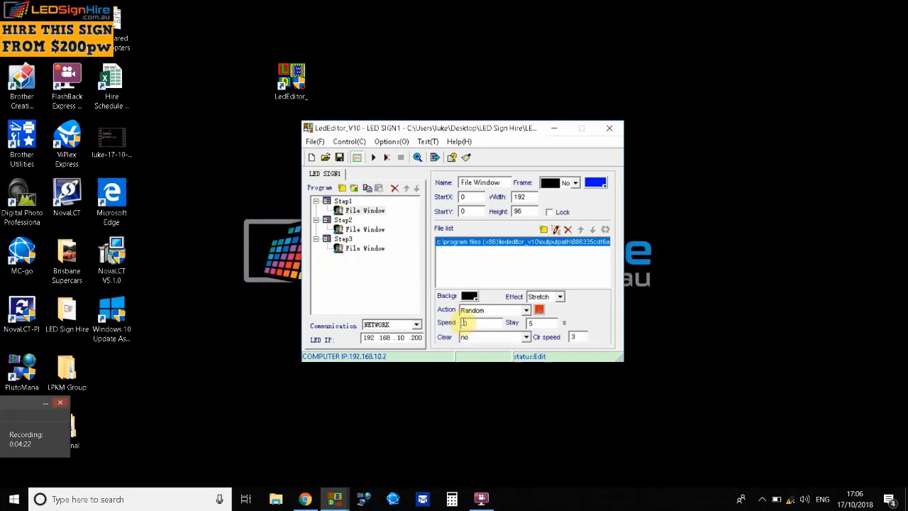
key(BackSpace)
text(0)
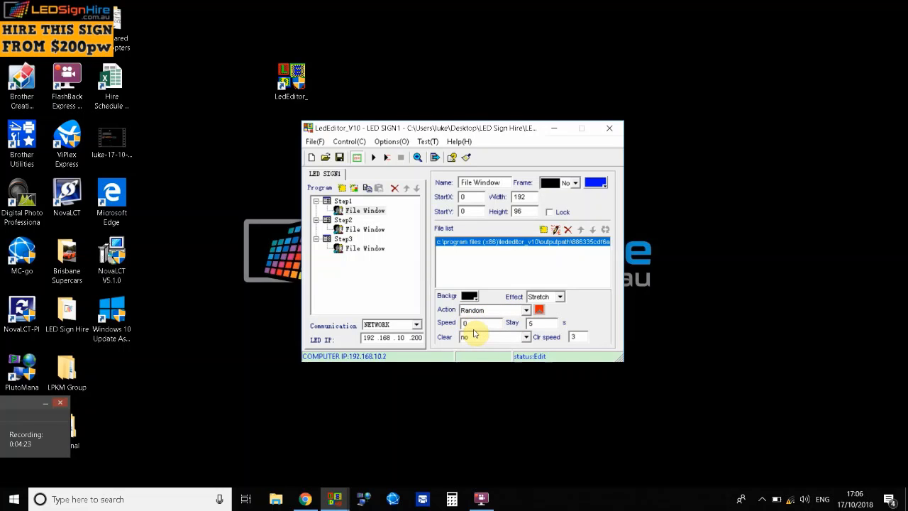
Play the program from Step1 again to check the Random action at the new speed, and stop it
click(341, 202)
click(373, 158)
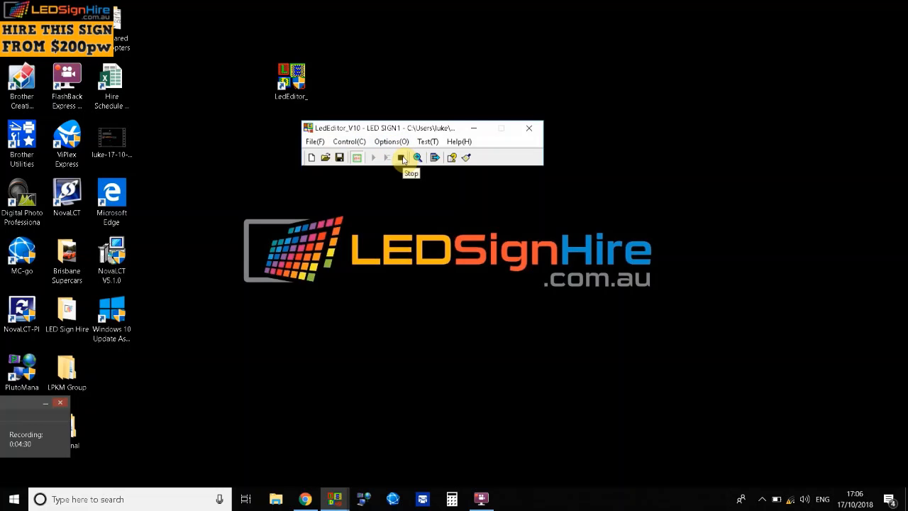
click(402, 158)
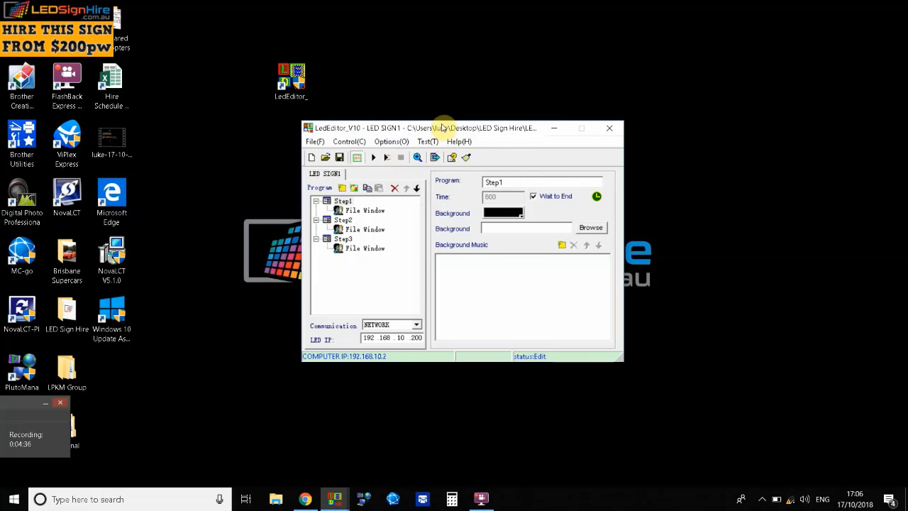
drag(442, 128, 446, 125)
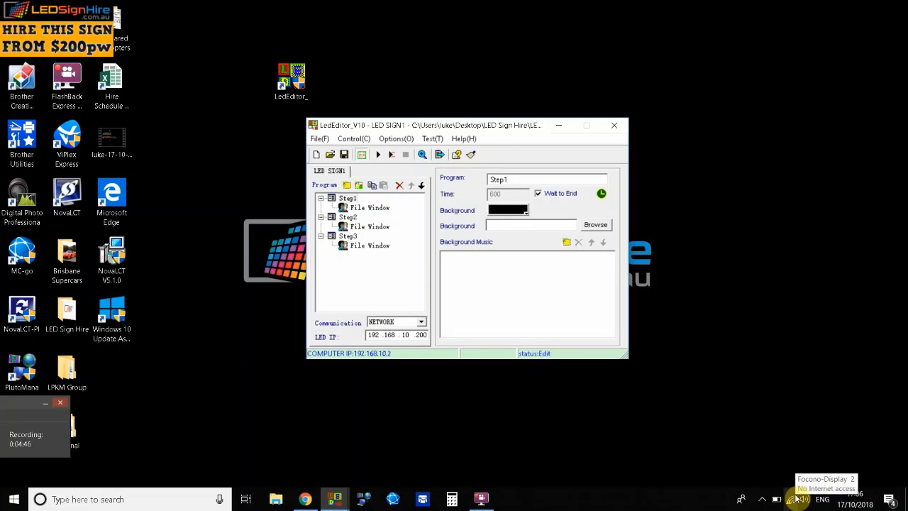
Send the three-step program to the LED sign over the network connection
click(439, 155)
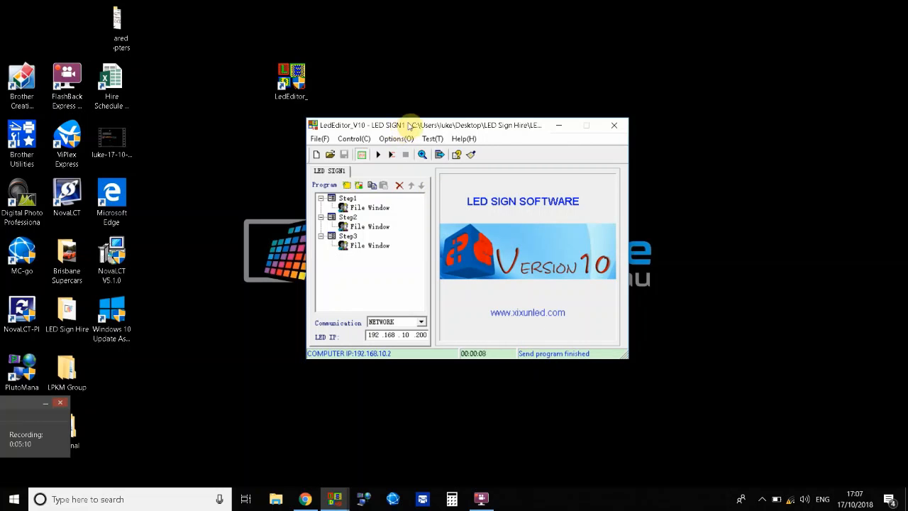
mouse_move(409, 126)
mouse_down()
mouse_move(432, 121)
mouse_move(410, 122)
mouse_up()
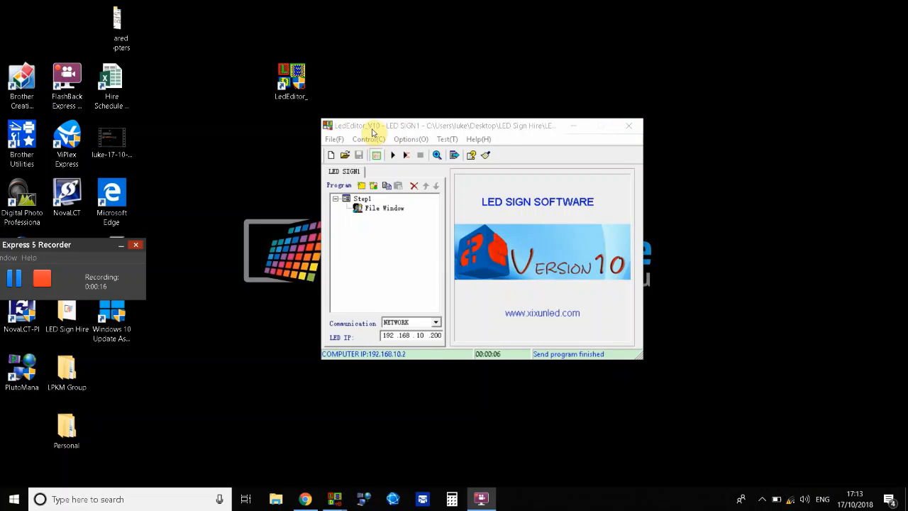
Add an entry to the sign's schedule table with the Adjust brightness command and brightness 4
drag(402, 121, 416, 124)
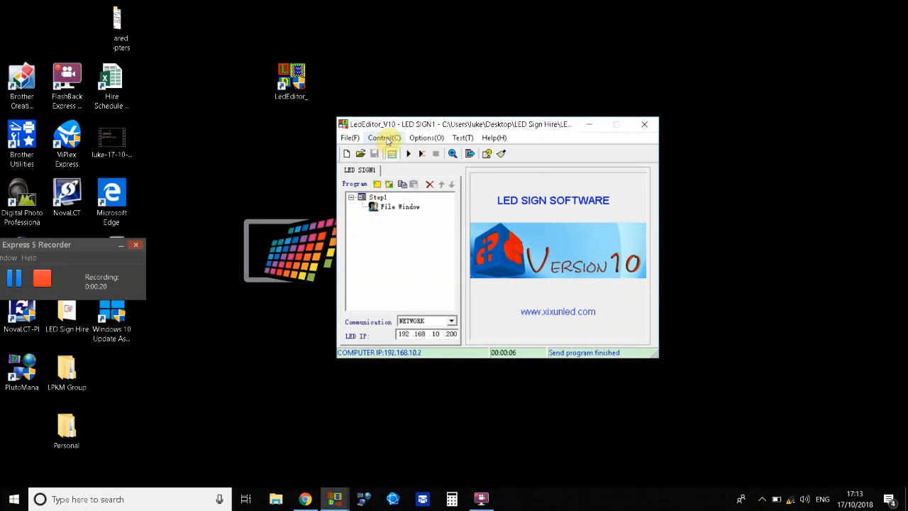
click(387, 141)
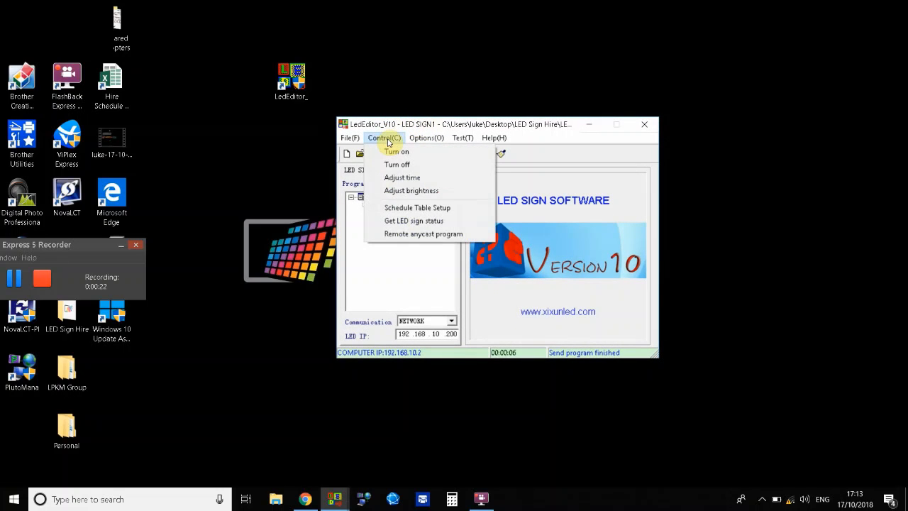
click(420, 209)
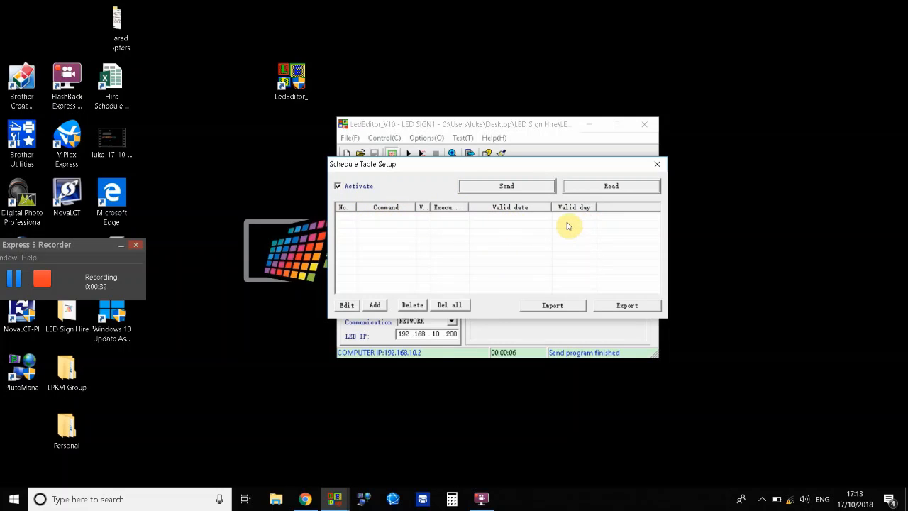
click(376, 306)
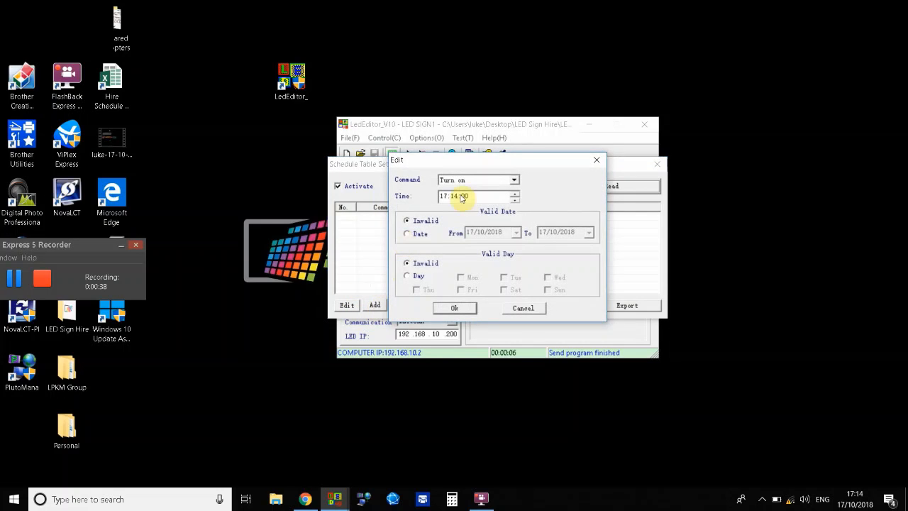
click(515, 181)
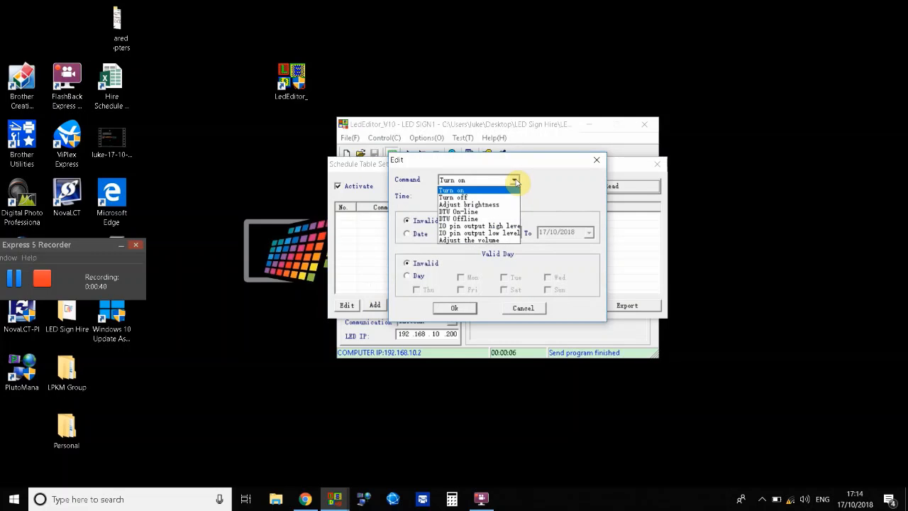
click(487, 205)
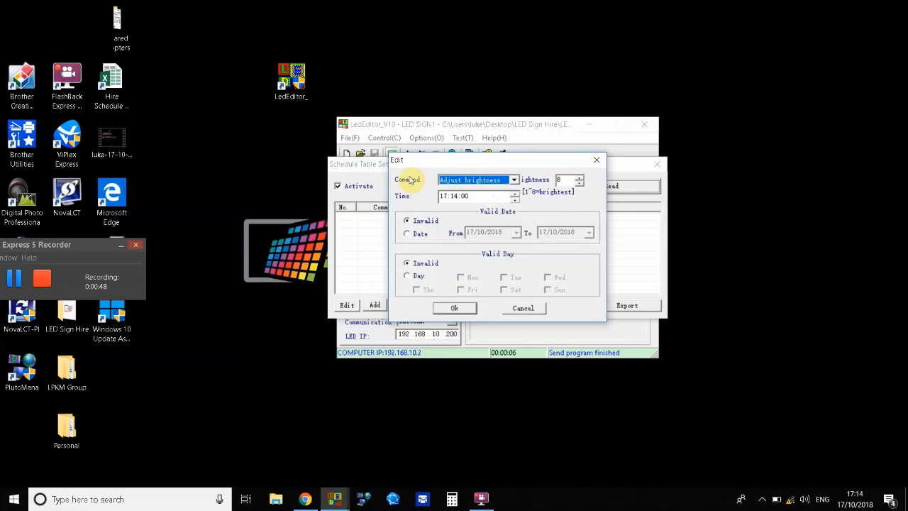
click(580, 186)
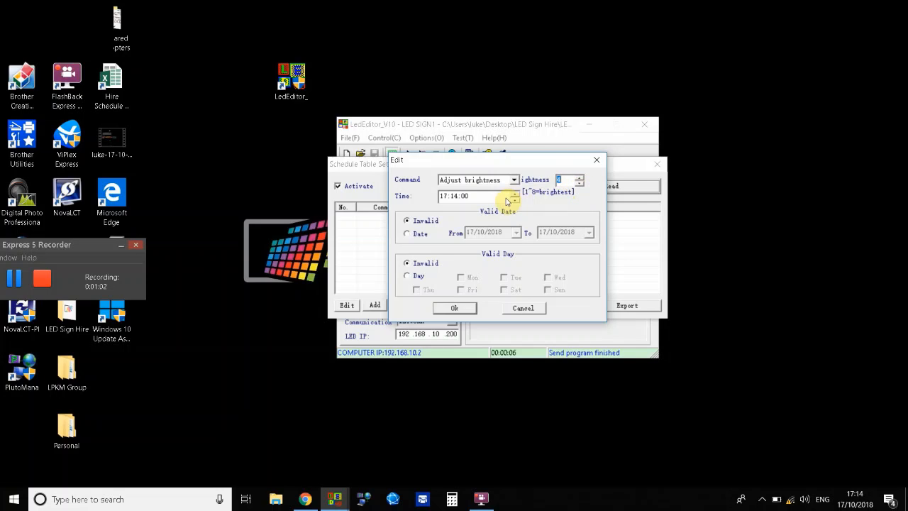
Set the execution time of the new brightness entry to 18:30:00
click(451, 199)
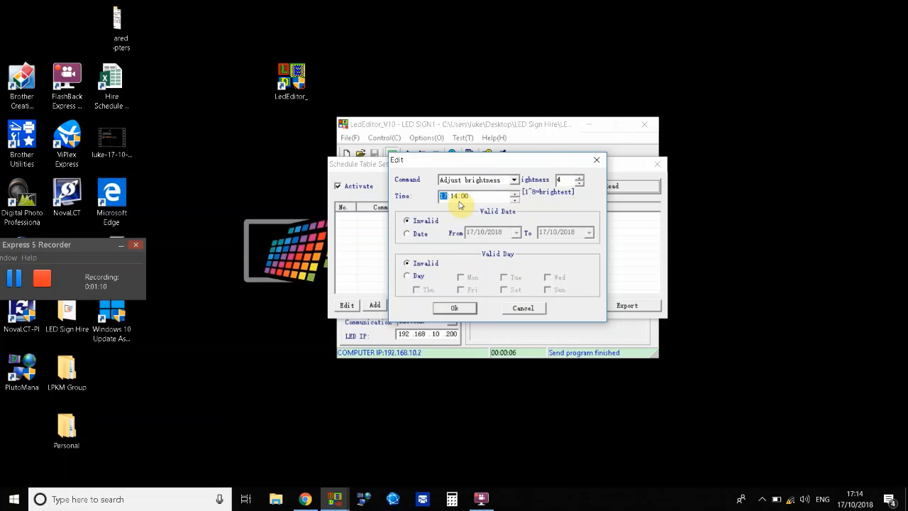
text(18)
click(456, 196)
text(30)
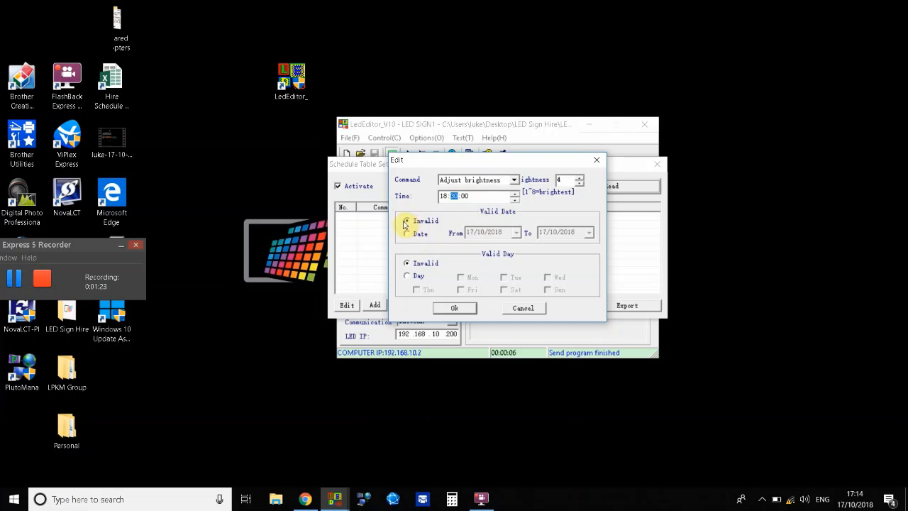
Make the 18:30 brightness entry valid on all seven days of the week and save it to the schedule table
click(408, 277)
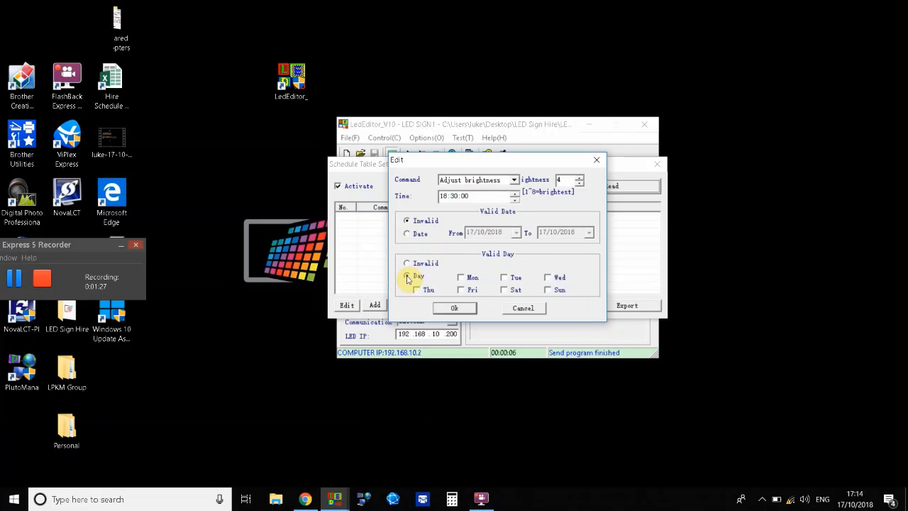
click(417, 289)
click(461, 278)
click(460, 289)
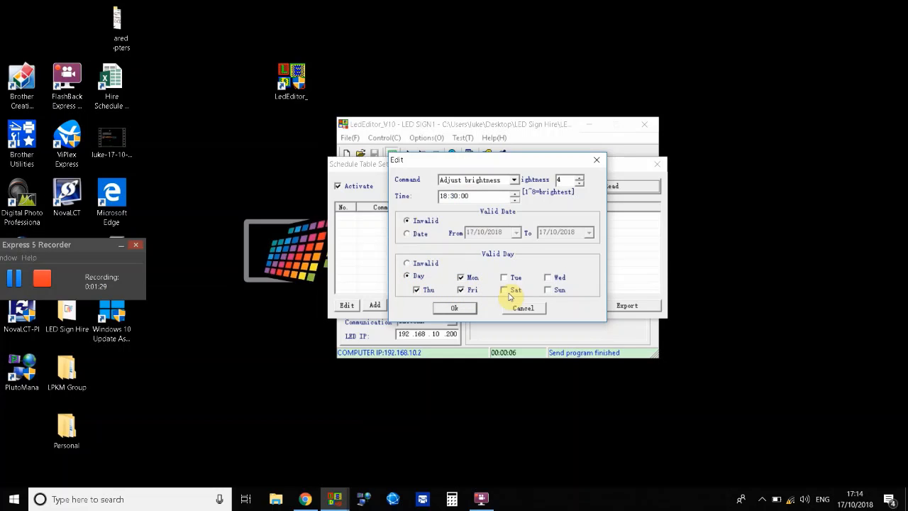
click(504, 290)
click(503, 277)
click(547, 278)
click(547, 290)
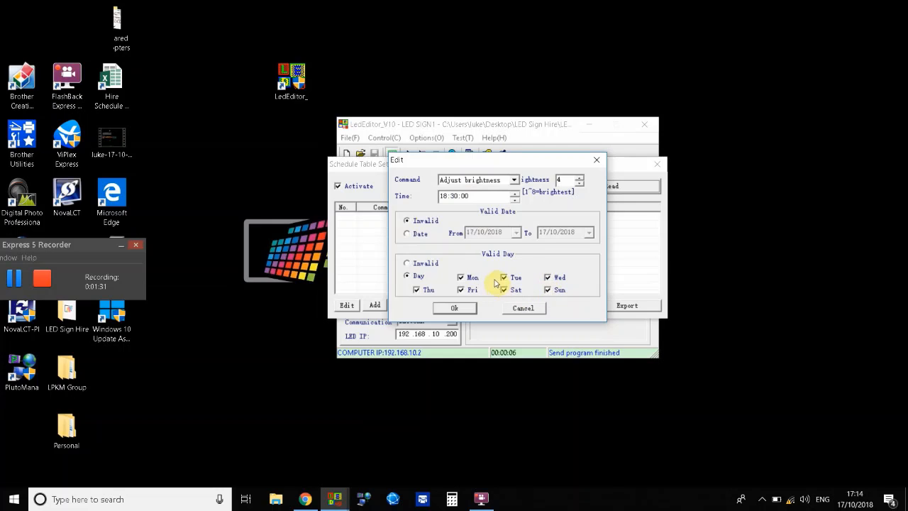
click(455, 310)
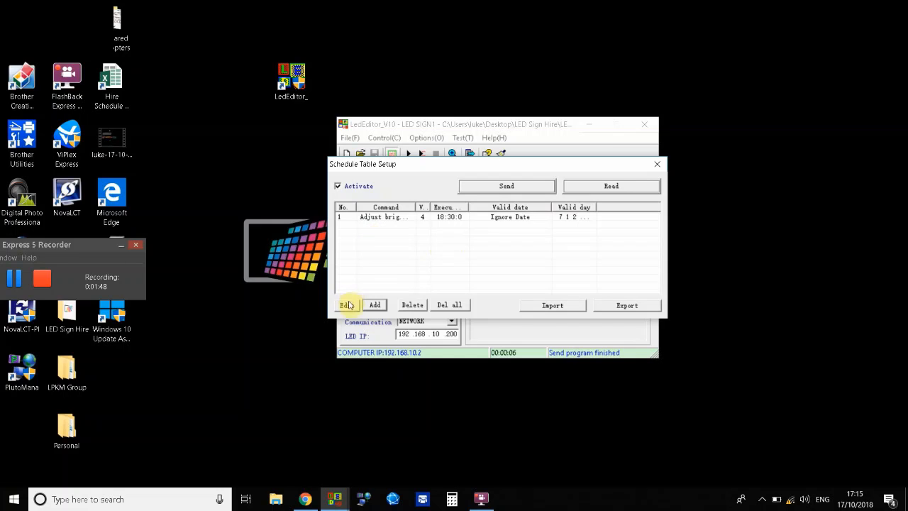
Add a second schedule entry with the Adjust brightness command, brightness 8 and time 06:00:00
click(374, 306)
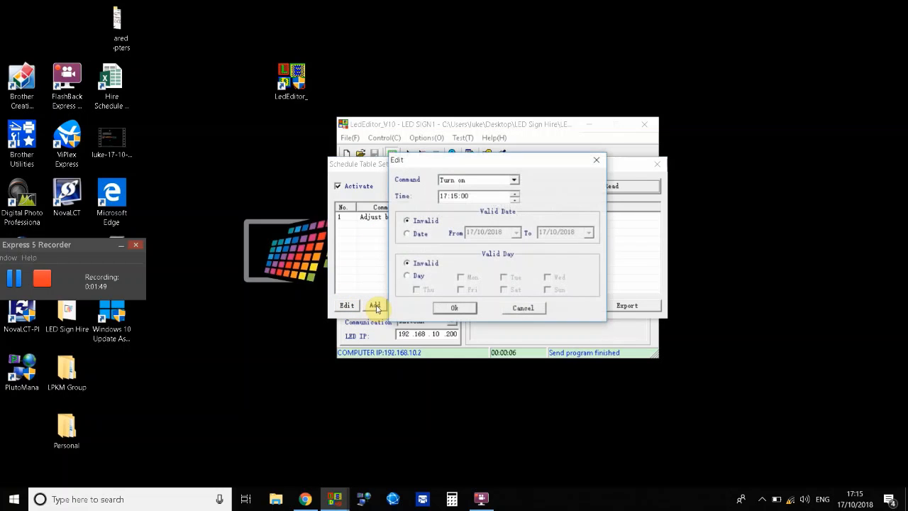
click(515, 181)
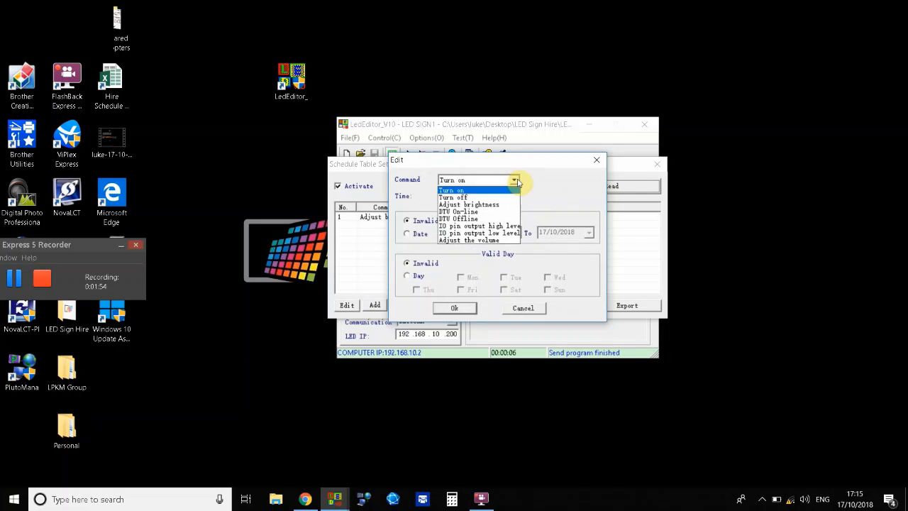
click(480, 205)
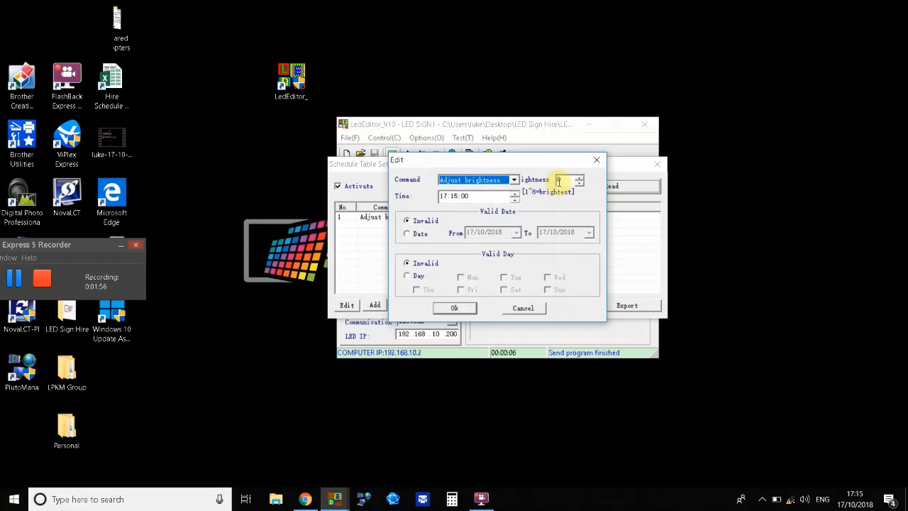
click(450, 197)
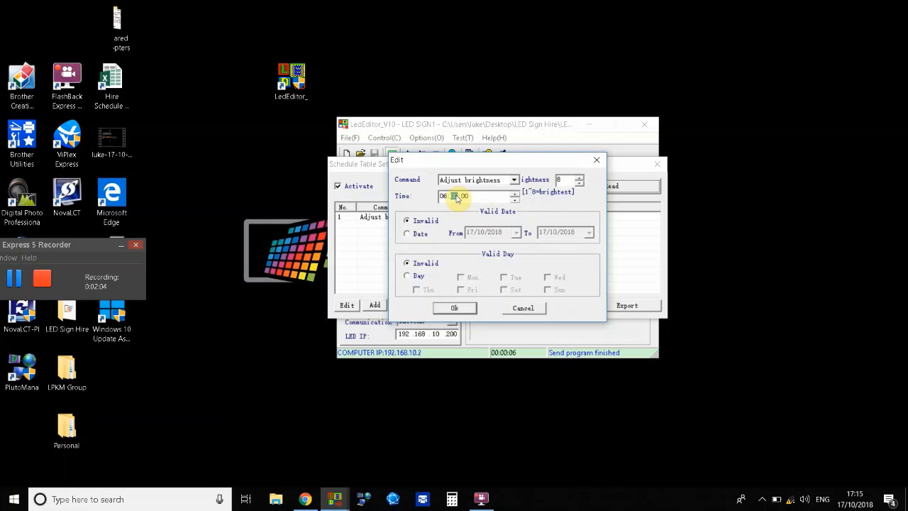
text(00)
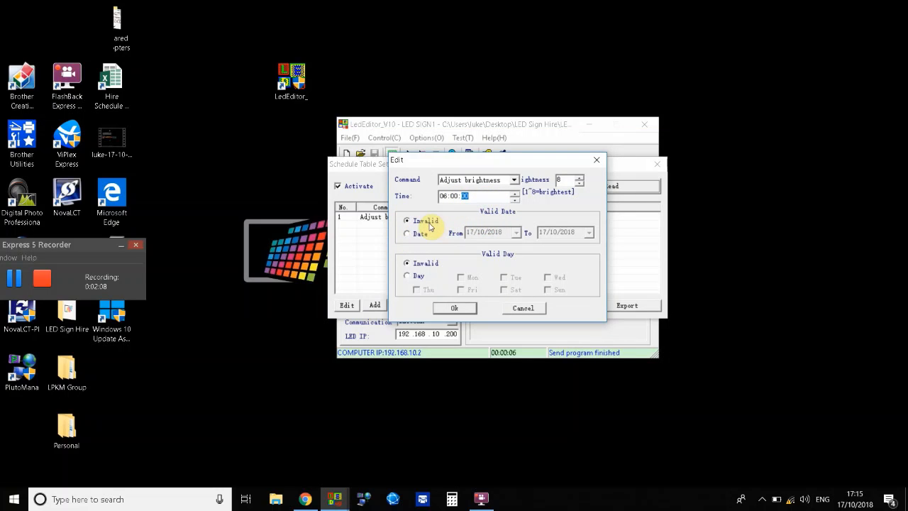
Make the 06:00 brightness entry valid on every day from Monday to Sunday and save it to the schedule table
click(409, 276)
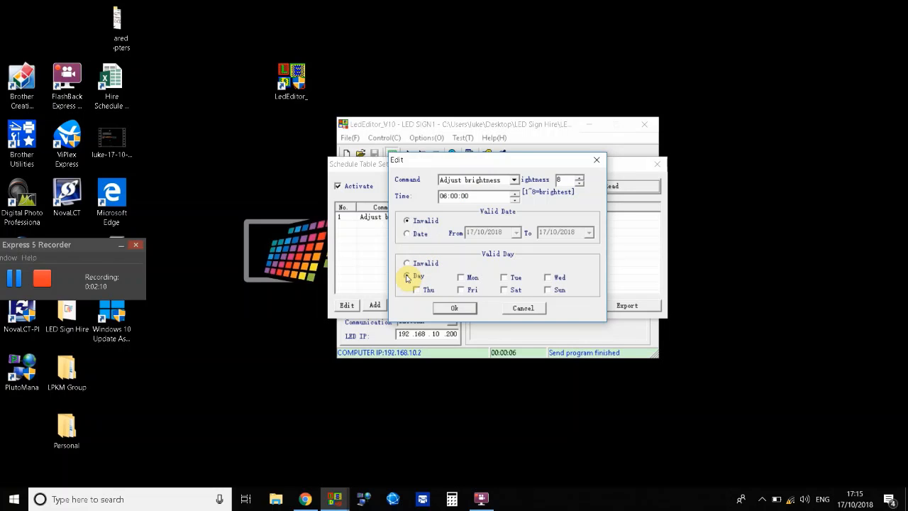
click(416, 290)
click(461, 277)
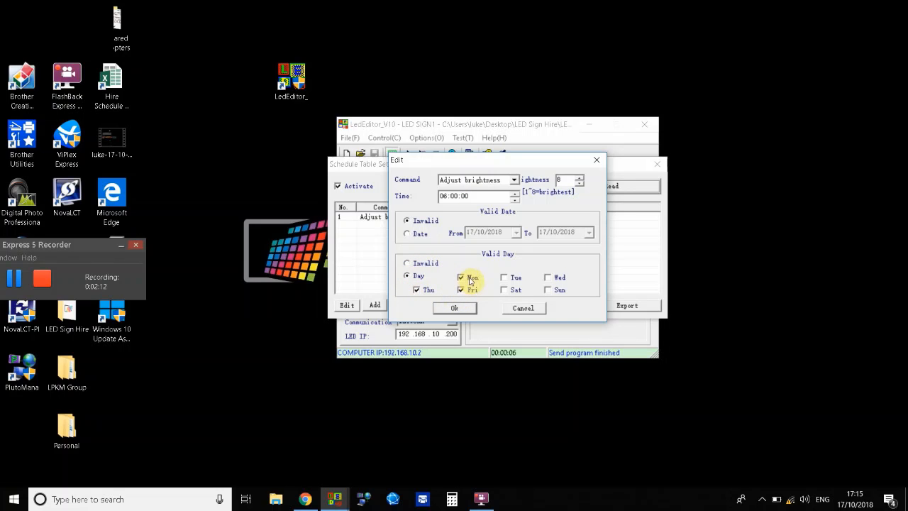
click(503, 277)
click(504, 290)
click(548, 290)
click(548, 277)
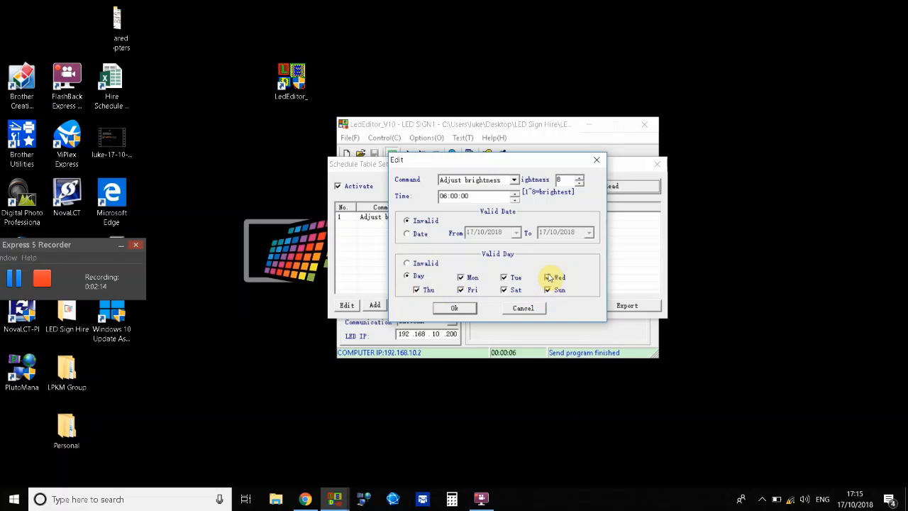
click(455, 308)
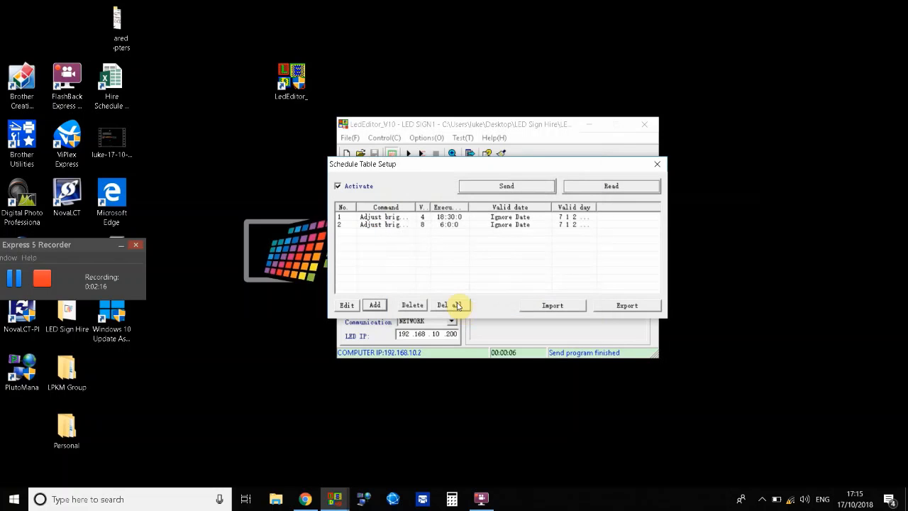
Send the schedule table to the LED sign and close the schedule setup
click(514, 190)
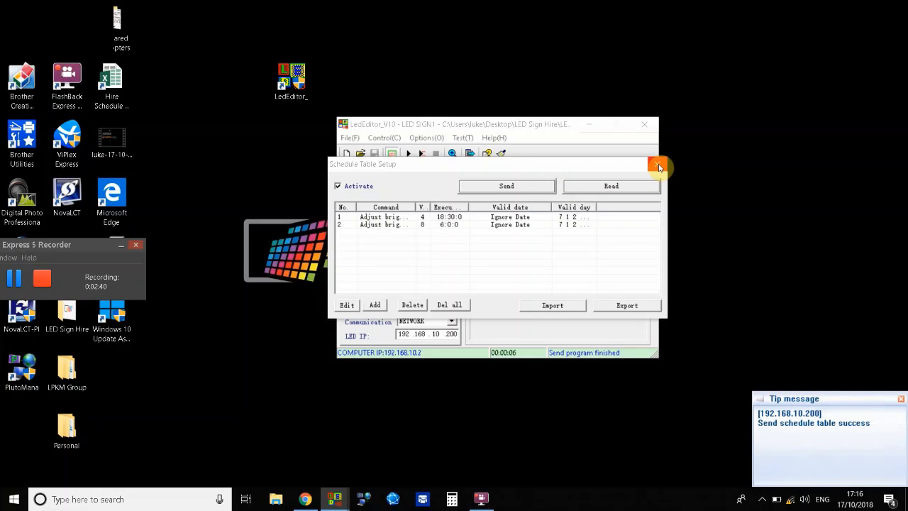
click(658, 166)
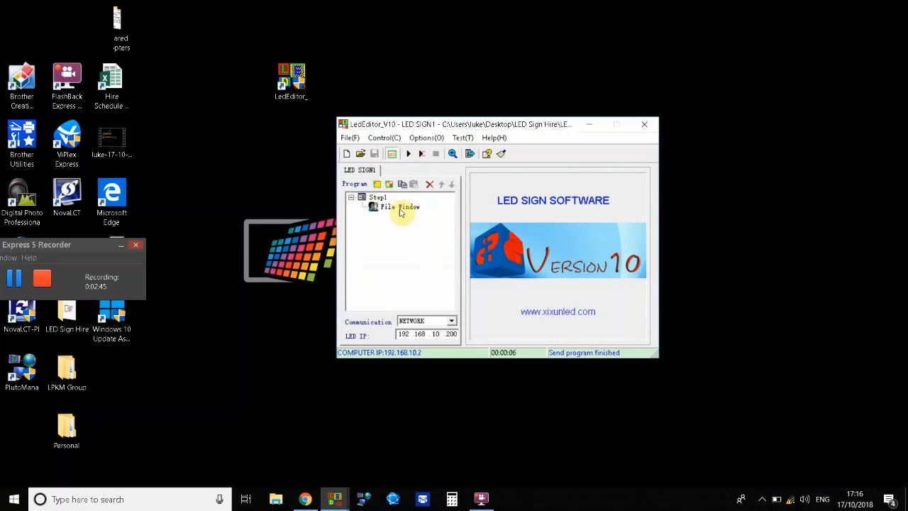
Adjust the LED sign's clock so it is synchronised with the computer's time
click(384, 138)
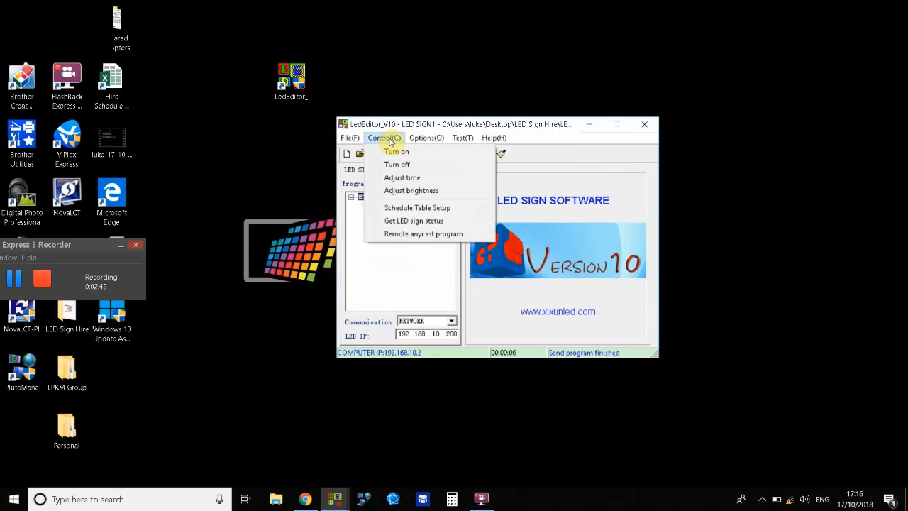
click(402, 179)
click(398, 181)
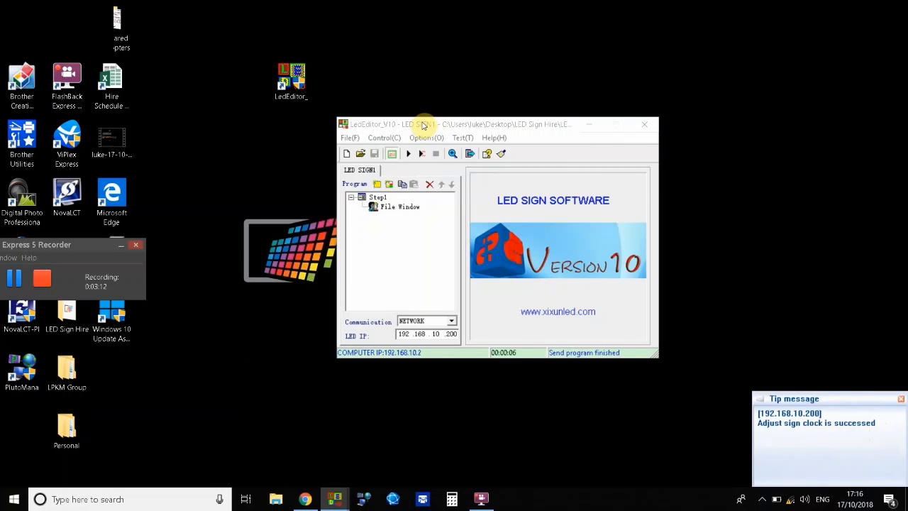
drag(423, 125, 418, 124)
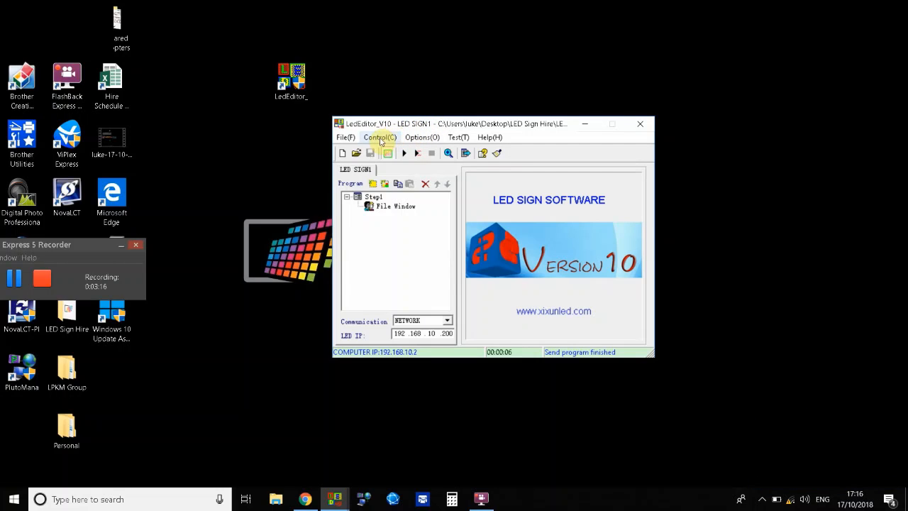
Read the stored schedule back from the LED sign to check its brightness entries, and close the schedule windows
click(382, 138)
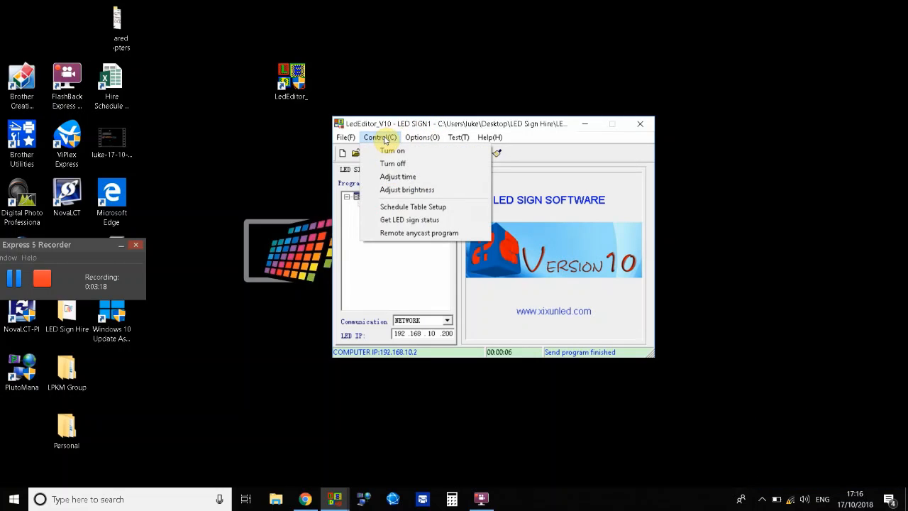
click(405, 207)
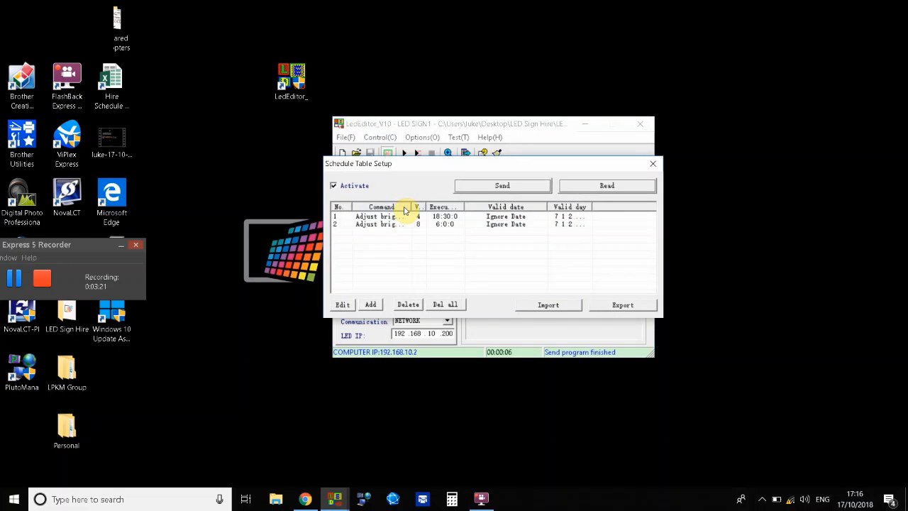
click(606, 186)
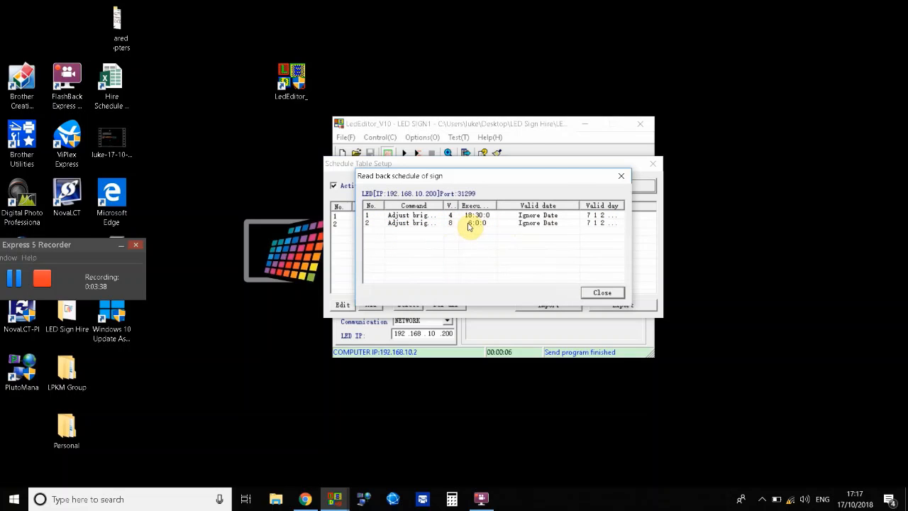
click(602, 293)
click(652, 164)
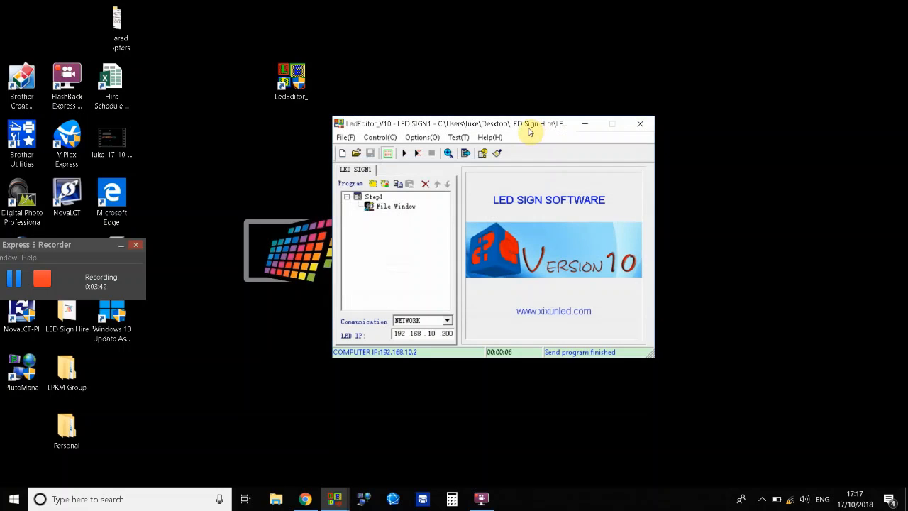
mouse_move(530, 130)
mouse_down()
mouse_move(490, 121)
mouse_move(523, 141)
mouse_up()
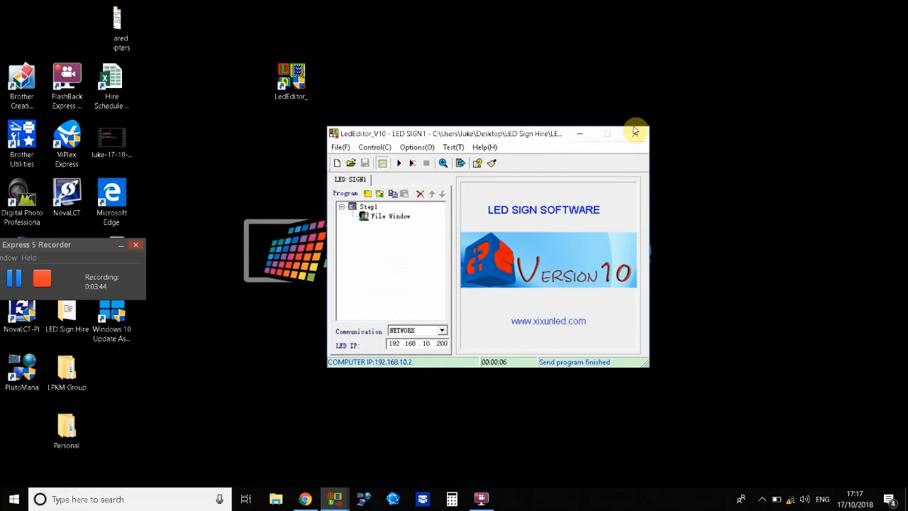